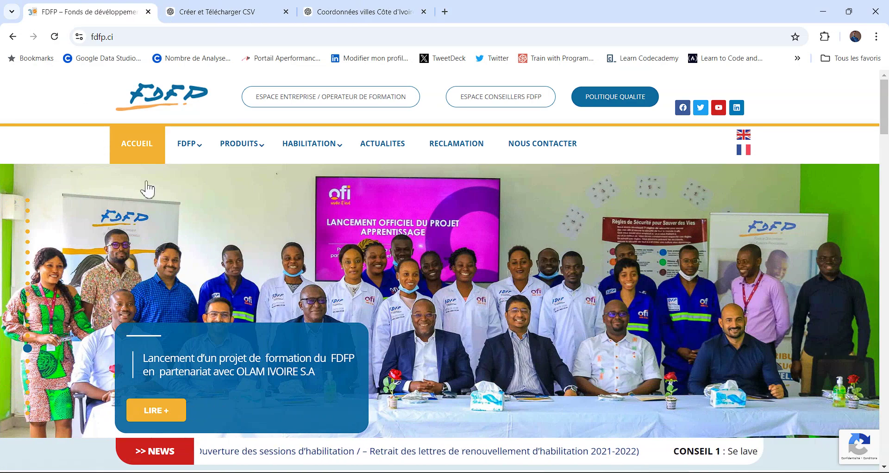
# Step: Open the ChatGPT conversation on creating a CSV and examine the request for payment declarations of 200 companies over 2022, 2023 and 2024
pyautogui.click(198, 11)
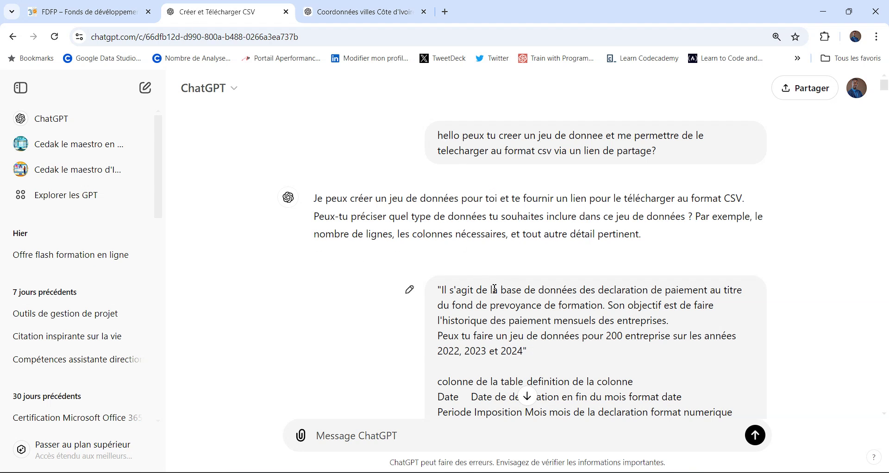
pyautogui.moveTo(495, 289); pyautogui.dragTo(555, 218)
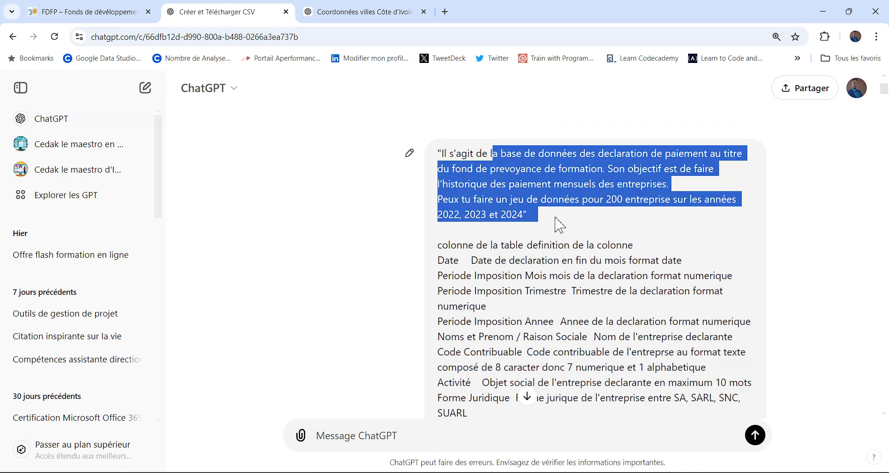
pyautogui.click(555, 218)
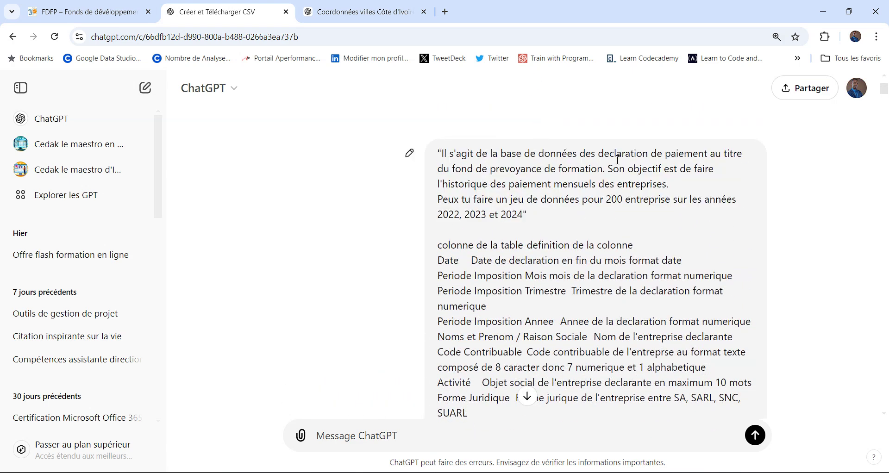
pyautogui.moveTo(618, 159); pyautogui.dragTo(647, 222)
pyautogui.click(646, 222)
pyautogui.moveTo(485, 200); pyautogui.dragTo(638, 206)
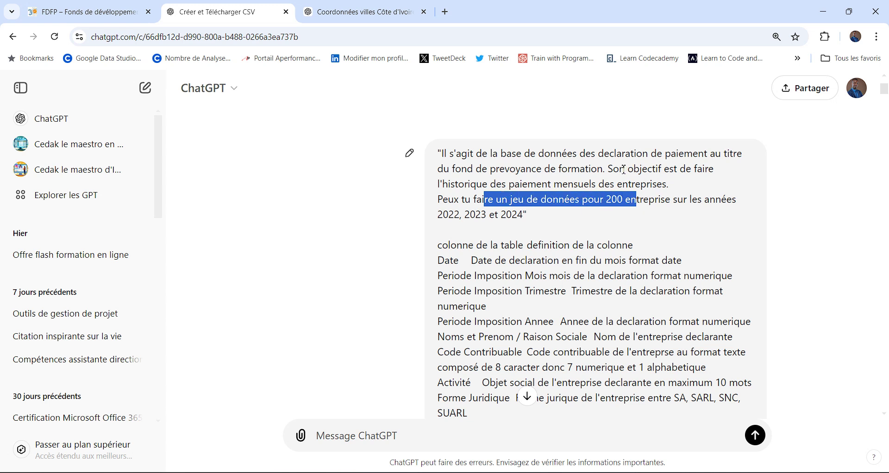
pyautogui.moveTo(620, 169); pyautogui.dragTo(650, 217)
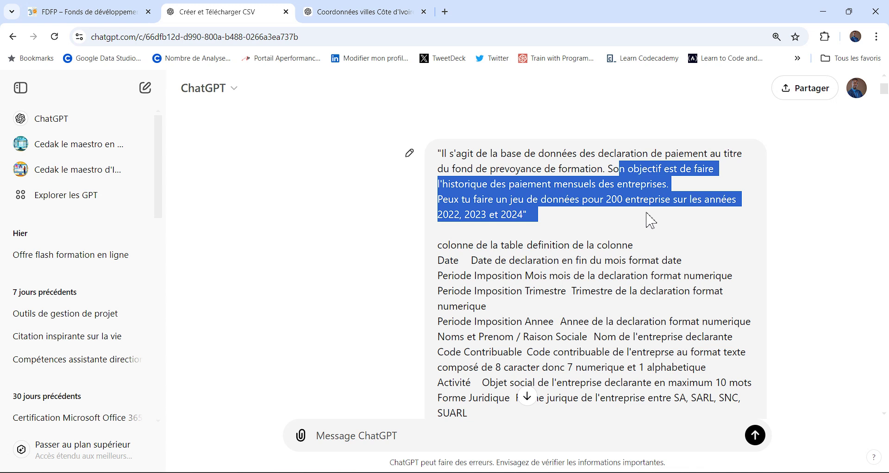
# Step: Examine the prompt's column definitions from Date to Masse salariale and ChatGPT's reply with the CSV download link
pyautogui.moveTo(439, 254); pyautogui.dragTo(652, 258)
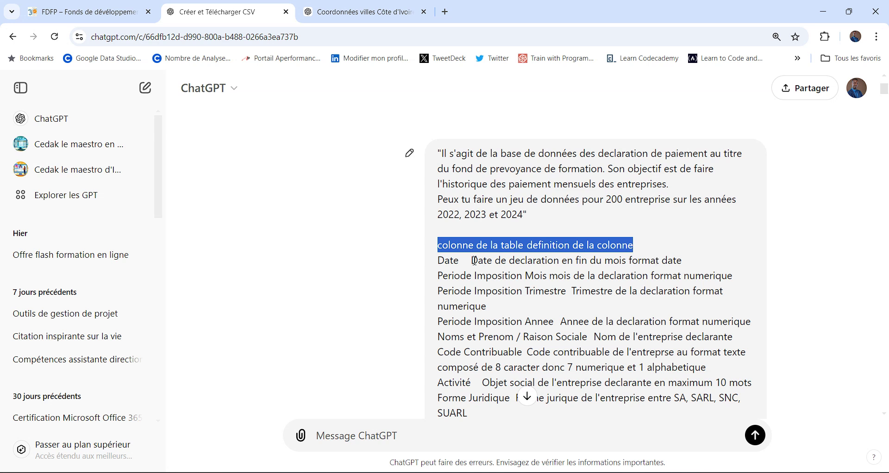
pyautogui.moveTo(441, 262); pyautogui.dragTo(661, 415)
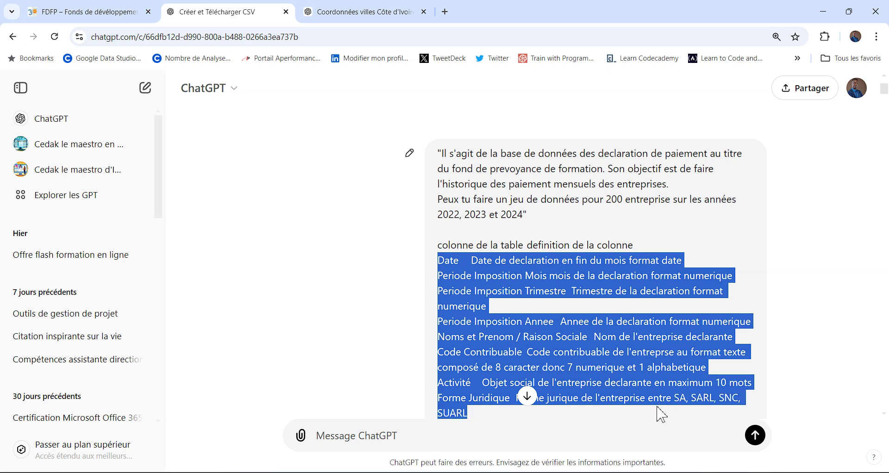
pyautogui.click(627, 349)
pyautogui.moveTo(627, 348); pyautogui.dragTo(612, 308)
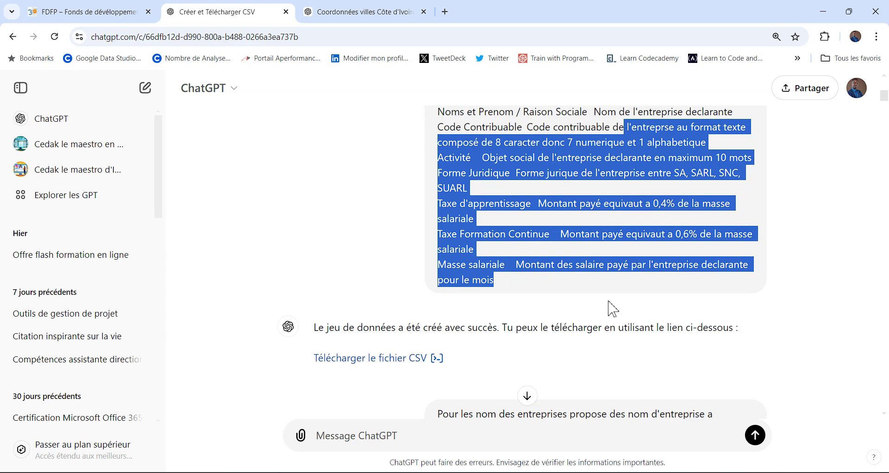
pyautogui.moveTo(409, 324); pyautogui.dragTo(739, 327)
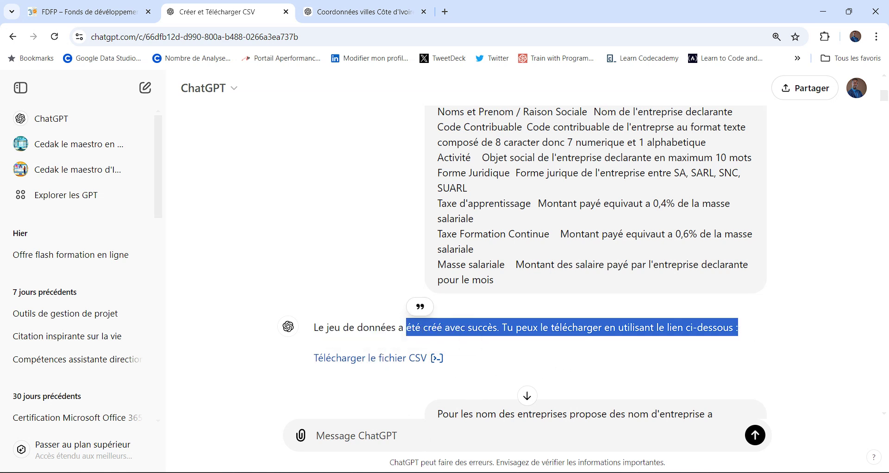
# Step: Switch to the Data Demo FDFP workbook in Excel and examine the Declaration FDFP sheet from its first row to its last
pyautogui.moveTo(497, 459)
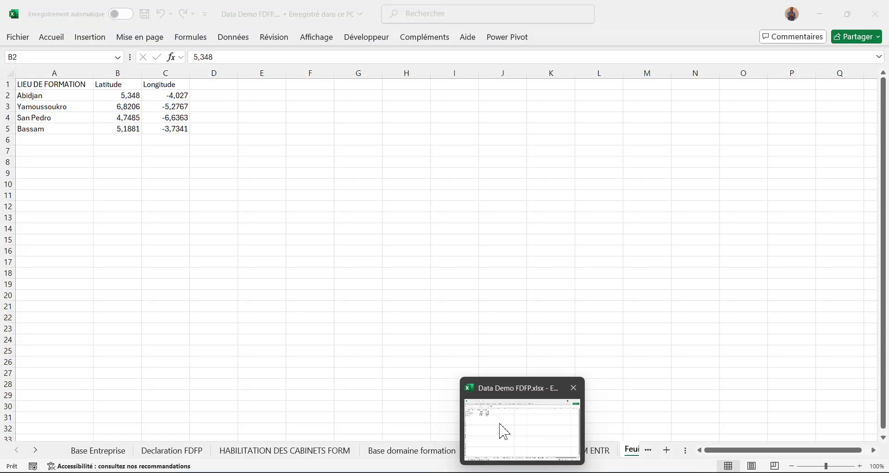
pyautogui.click(502, 430)
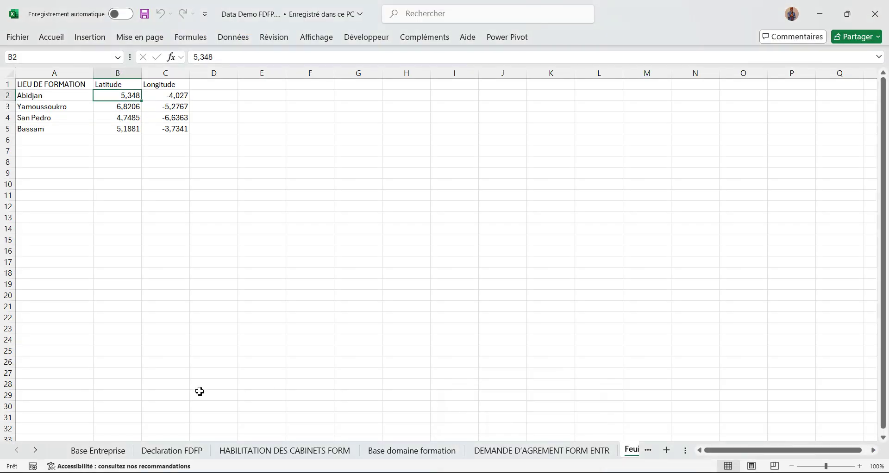
pyautogui.click(175, 455)
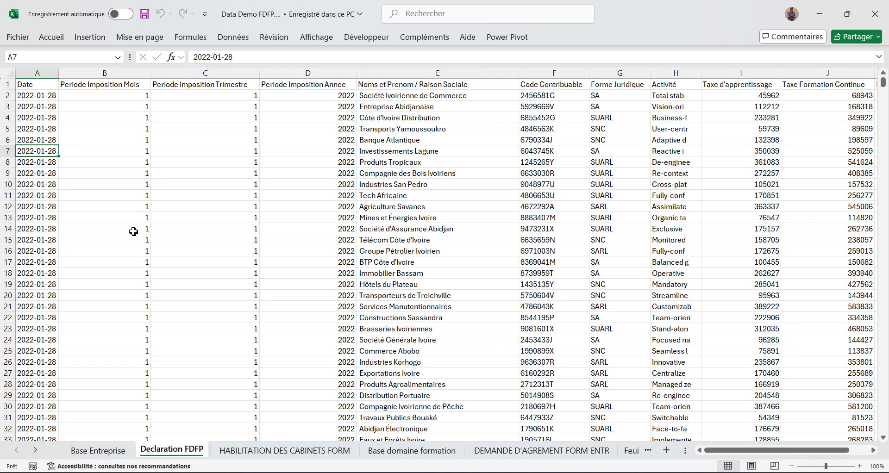
pyautogui.hotkey('ctrl', 'Up')
pyautogui.hotkey('ctrl', 'Down')
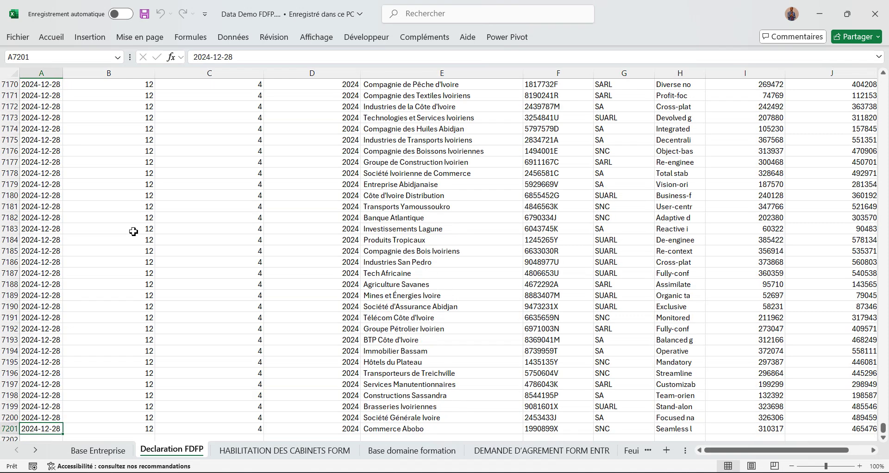
pyautogui.press('Up')
pyautogui.press('Down')
pyautogui.press('Up')
pyautogui.press('Up')
pyautogui.press('Up')
pyautogui.press('Up')
pyautogui.press('Up')
pyautogui.press('Up')
pyautogui.press('Up')
pyautogui.hotkey('ctrl', 'Up')
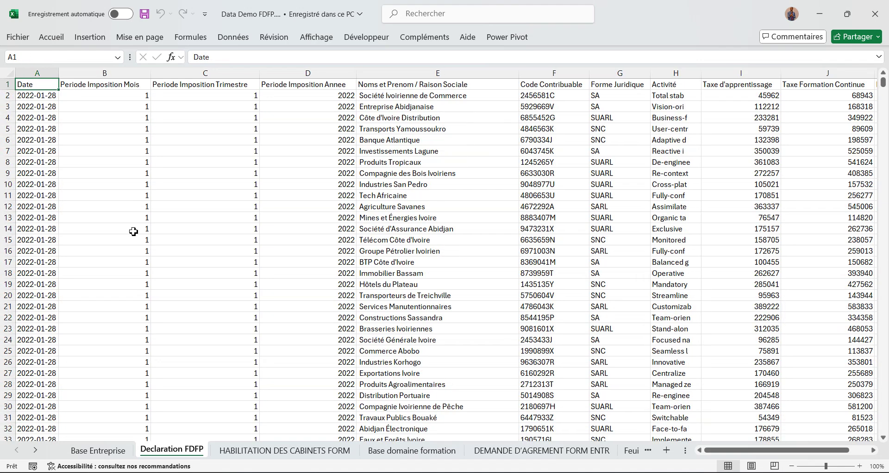
# Step: Examine the Declaration FDFP column headers across the whole table and return to the Date header
pyautogui.press('Right')
pyautogui.press('Right')
pyautogui.press('Right')
pyautogui.press('Right')
pyautogui.press('Right')
pyautogui.press('Right')
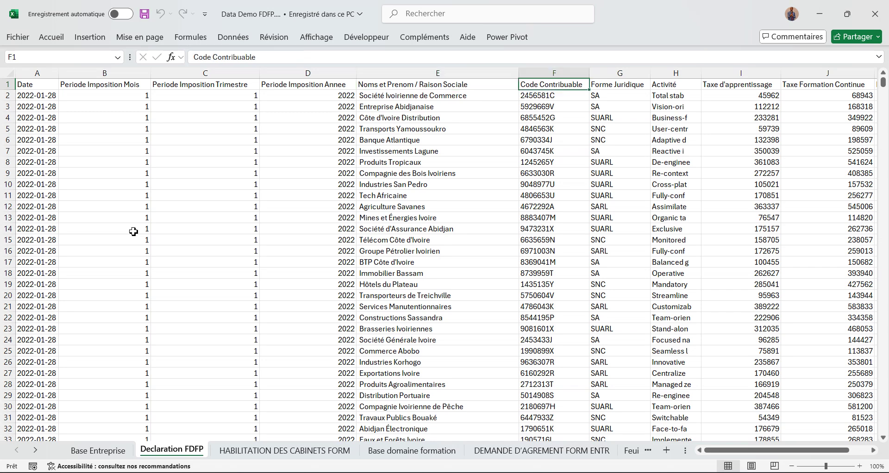
pyautogui.press('Right')
pyautogui.press('Right')
pyautogui.press('Right')
pyautogui.press('Right')
pyautogui.press('Right')
pyautogui.press('Right')
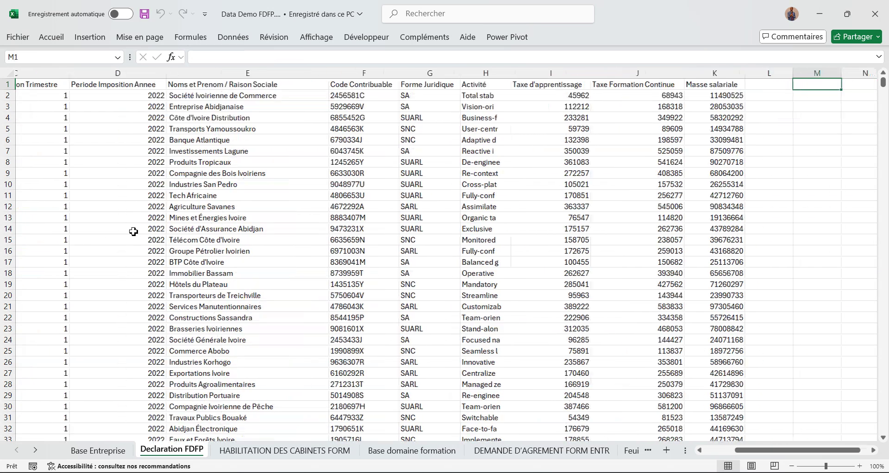
pyautogui.press('Left')
pyautogui.press('Left')
pyautogui.press('Left')
pyautogui.press('Left')
pyautogui.press('Left')
pyautogui.press('Left')
pyautogui.press('Left')
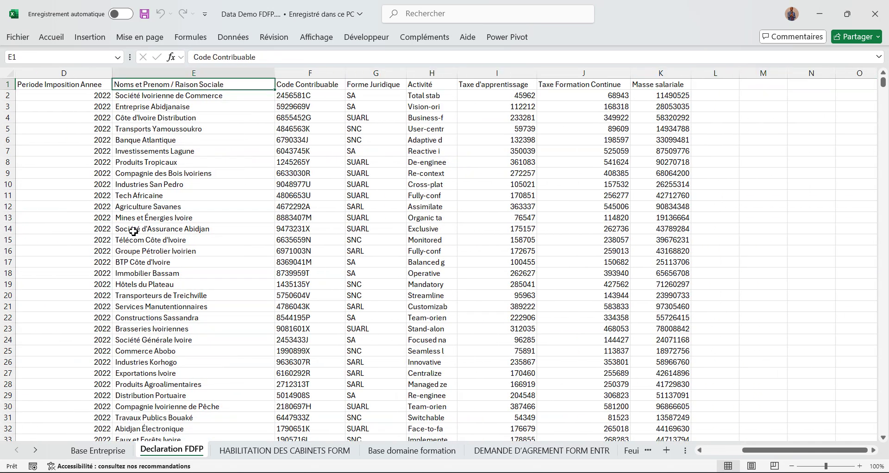
pyautogui.hotkey('ctrl', 'Left')
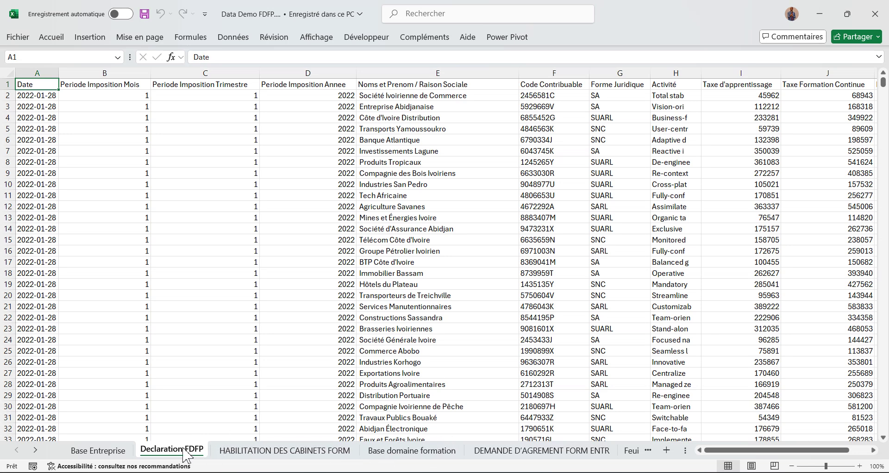
# Step: View the DEMANDE D'AGREMENT FORM ENTR sheet, followed by the PAIEMENT AGREMENT sheet
pyautogui.click(509, 453)
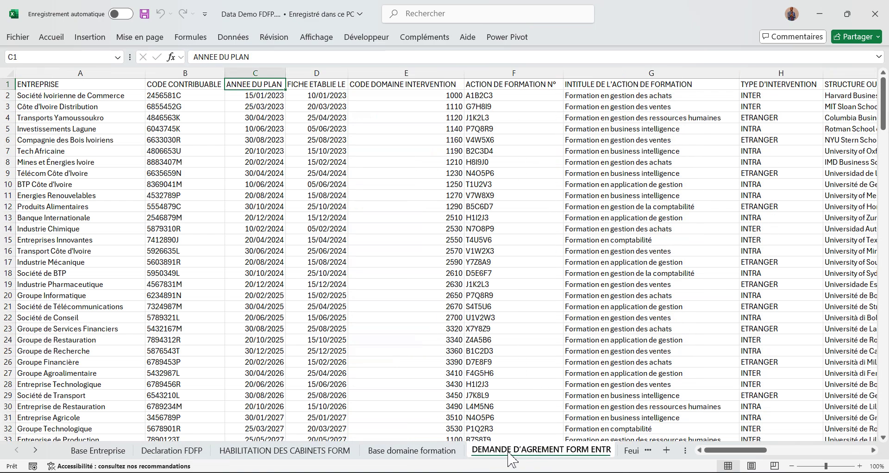
pyautogui.click(36, 449)
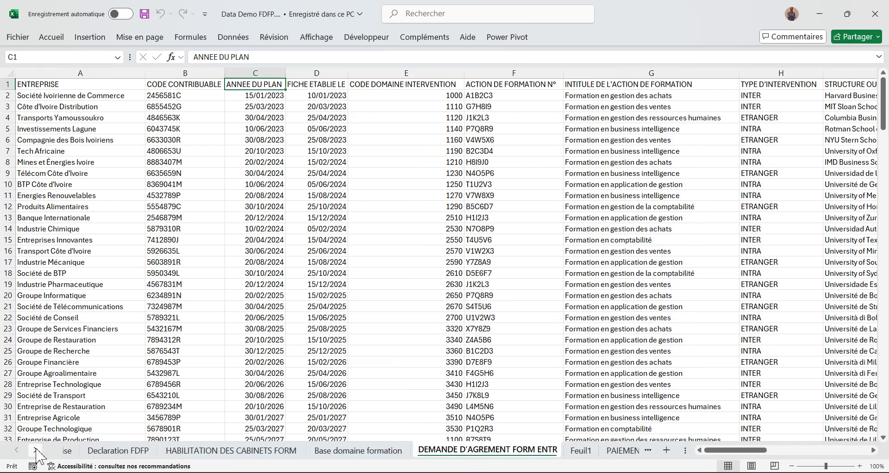
pyautogui.click(36, 449)
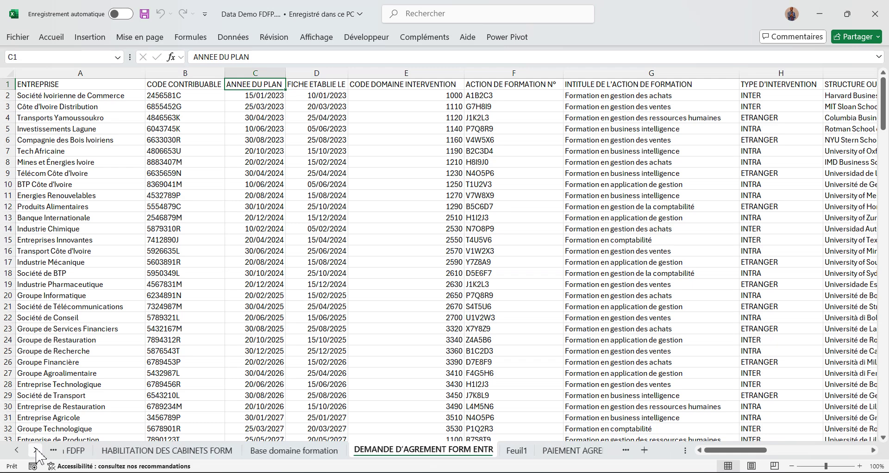
pyautogui.click(544, 453)
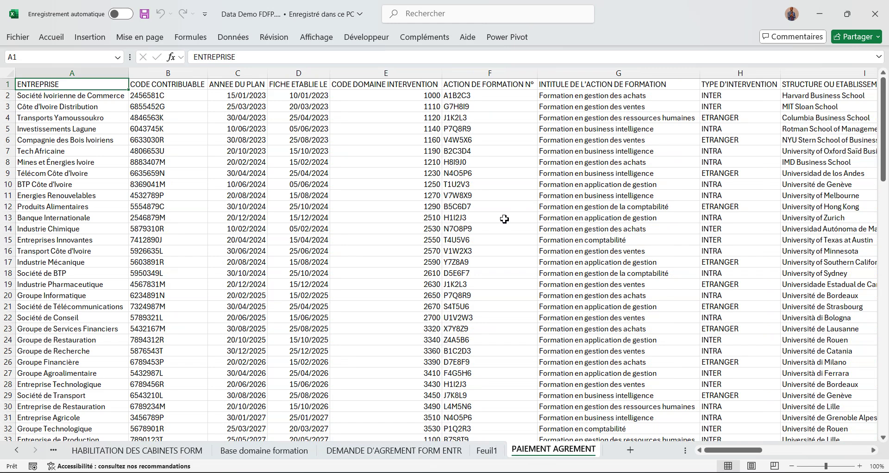
# Step: Switch back to ChatGPT in the browser and examine the Côte d'Ivoire city coordinates conversation down to its plain-text CSV
pyautogui.moveTo(420, 472)
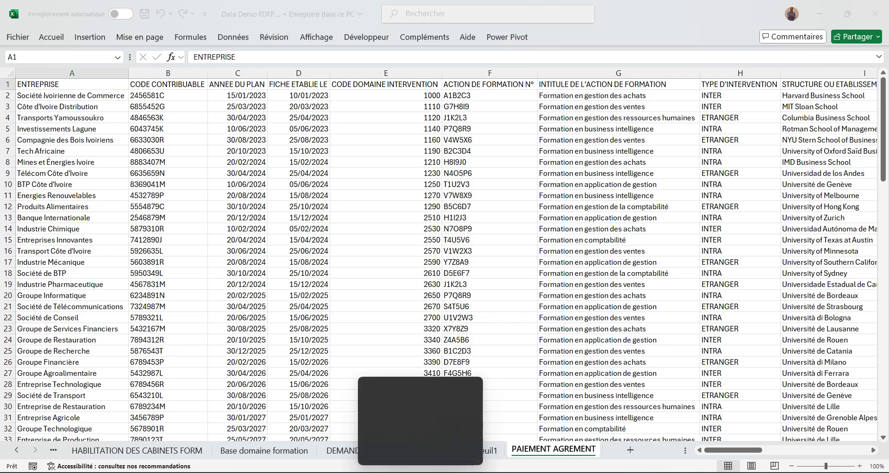
pyautogui.click(454, 451)
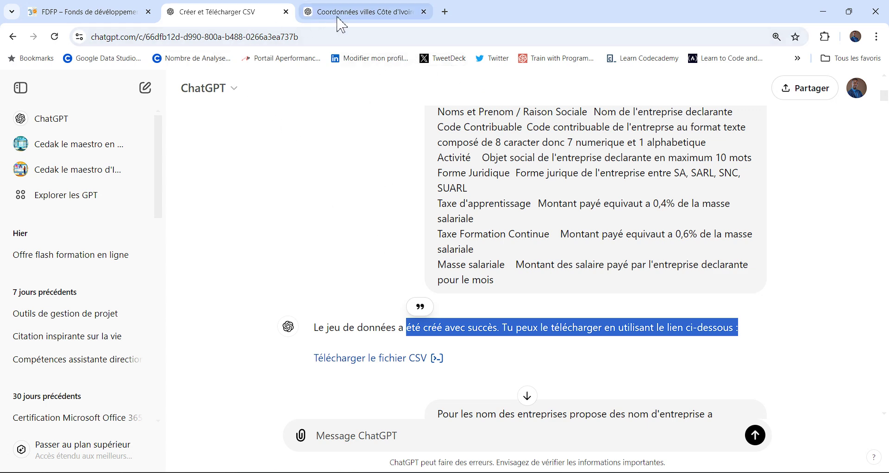
pyautogui.click(355, 14)
pyautogui.click(232, 13)
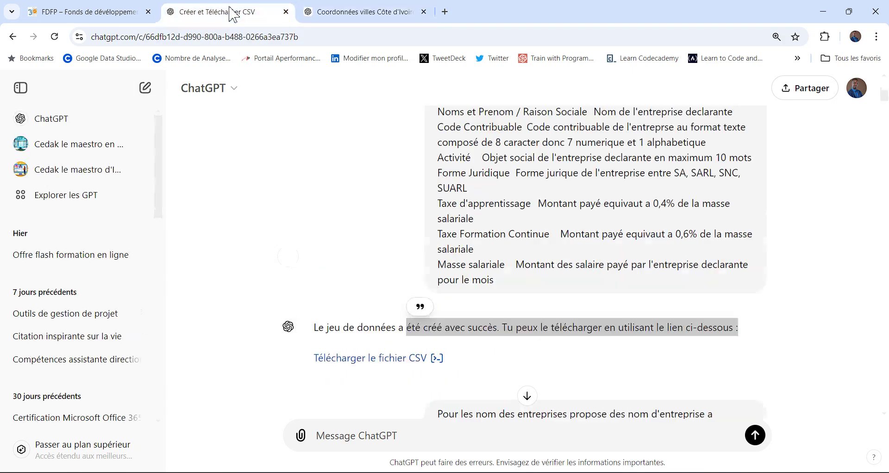
pyautogui.click(564, 217)
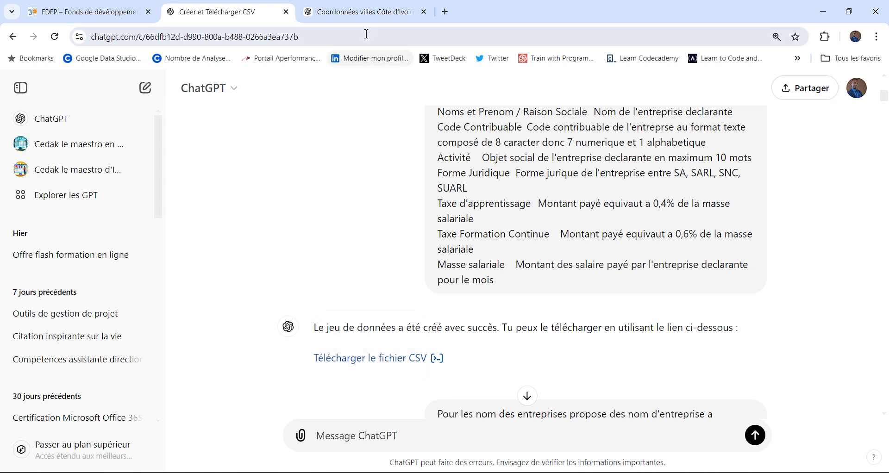
pyautogui.click(352, 14)
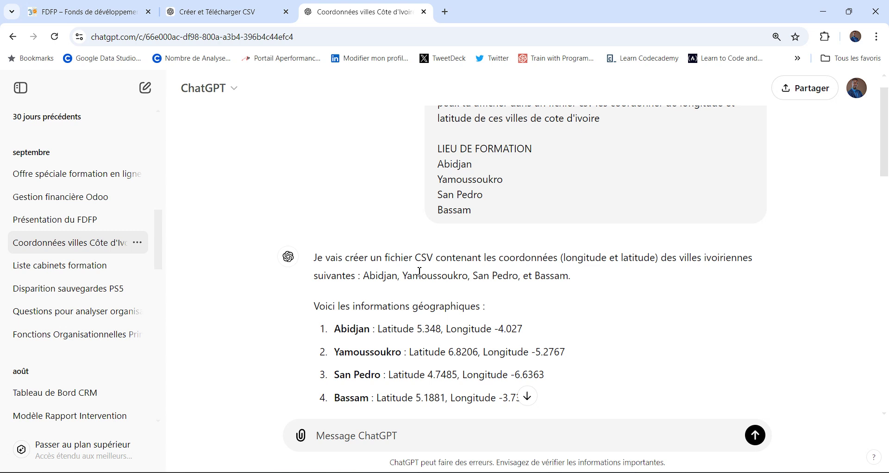
pyautogui.moveTo(388, 272); pyautogui.dragTo(481, 255)
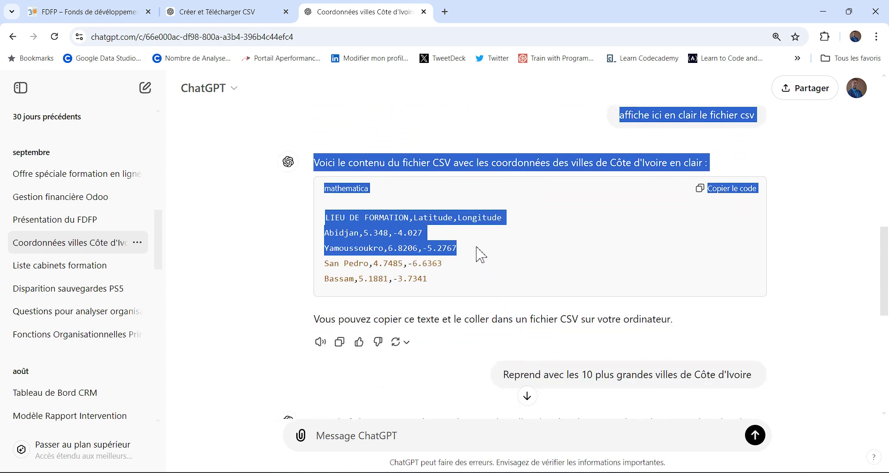
pyautogui.click(480, 254)
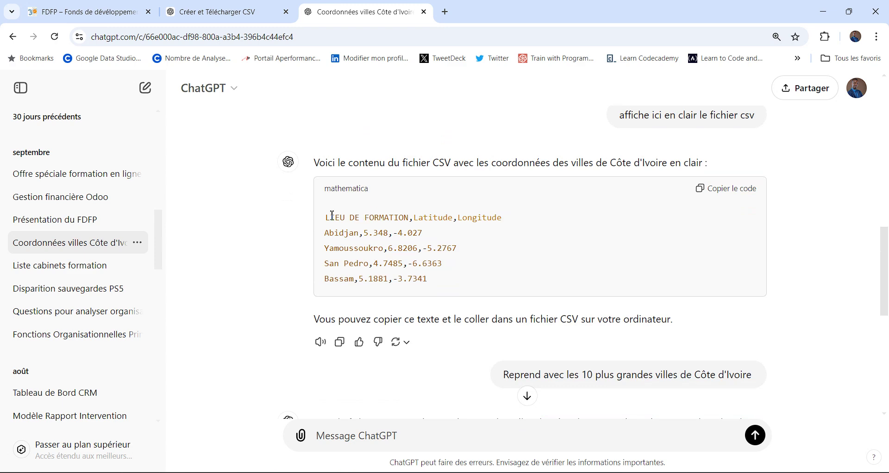
# Step: Copy the CSV code with the training cities' coordinates and view the CSV list for the ten largest cities
pyautogui.click(697, 188)
pyautogui.moveTo(535, 251); pyautogui.dragTo(554, 324)
pyautogui.click(556, 327)
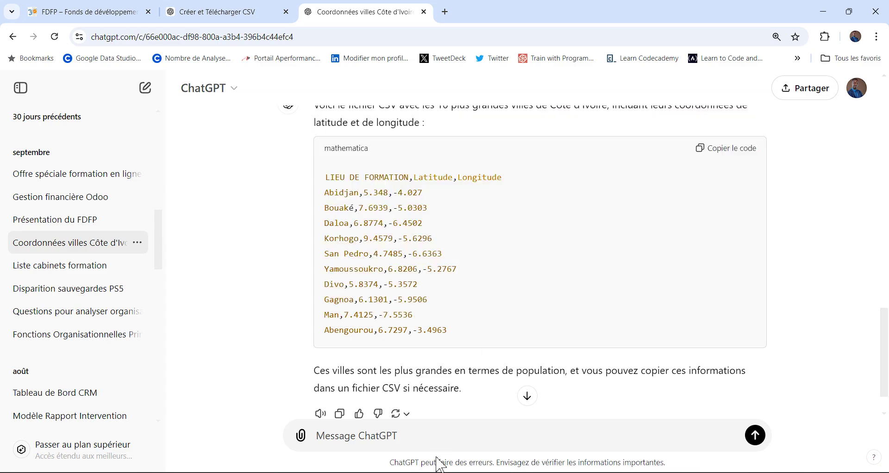
# Step: Switch to the FDFP report in Power BI Desktop and open its Carthographie Formations page from the home page's navigation
pyautogui.click(445, 472)
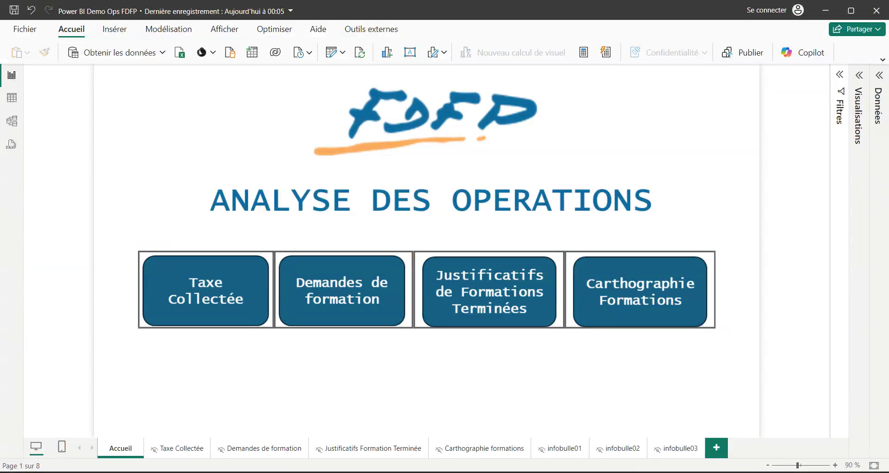
pyautogui.keyDown('ctrl'); pyautogui.click(629, 319); pyautogui.keyUp('ctrl')
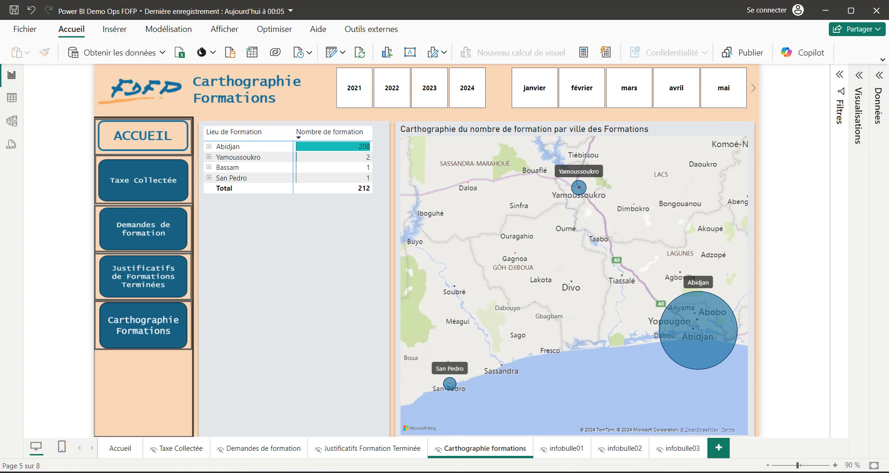
# Step: Switch to the PowerPoint presentation and go through the dataset example slides to slide 18, the Power BI semantic model
pyautogui.hotkey('alt', 'Tab')
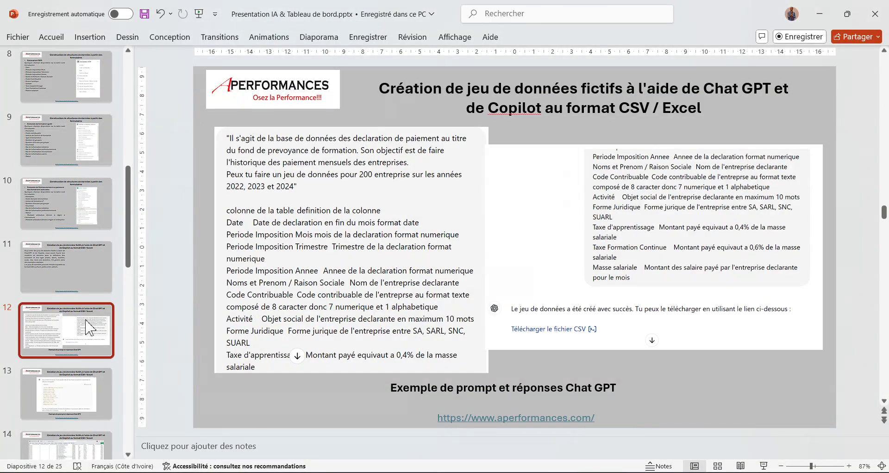
pyautogui.press('Down')
pyautogui.press('Down')
pyautogui.press('Down')
pyautogui.press('Down')
pyautogui.press('Down')
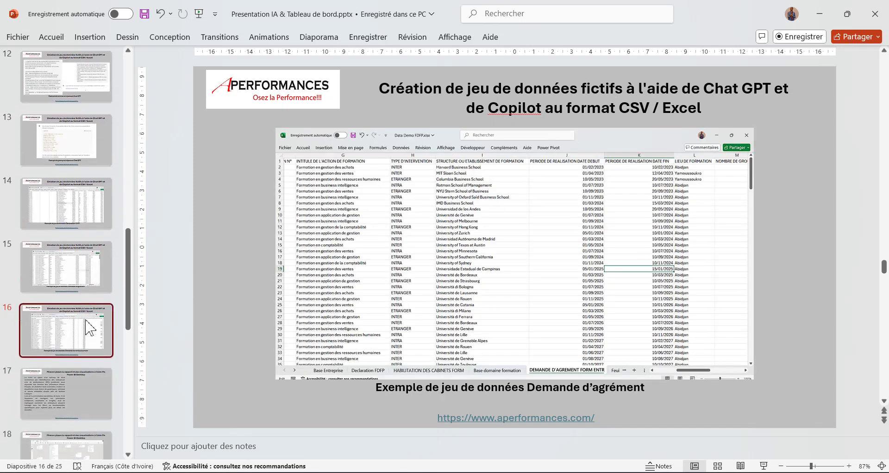
pyautogui.press('Down')
pyautogui.press('Down')
pyautogui.press('Up')
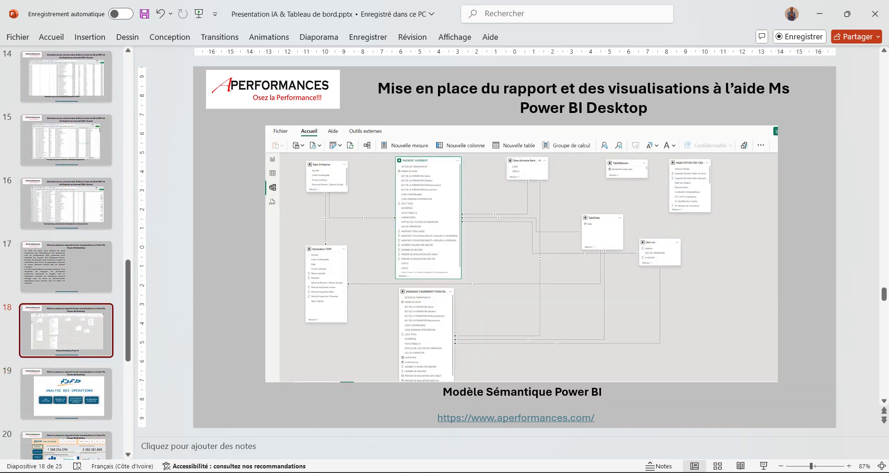
# Step: Switch to the FDFP report in Power BI Desktop, open its model view and collapse the Properties and Data panes
pyautogui.hotkey('alt', 'Tab')
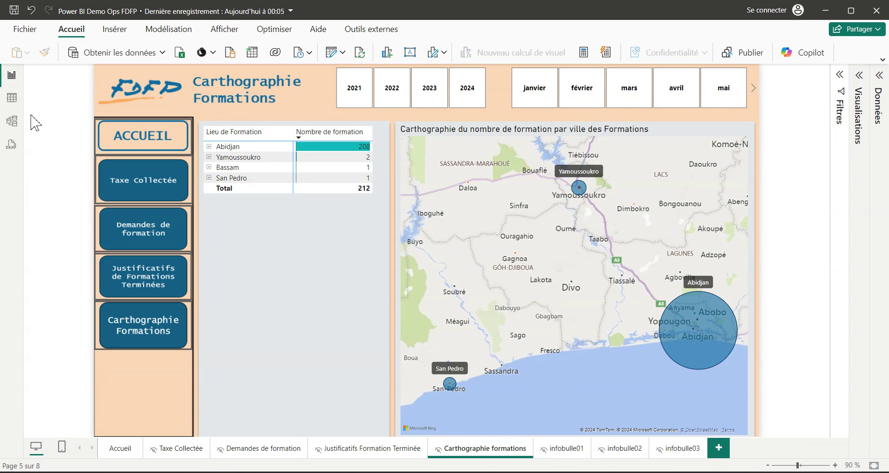
pyautogui.click(12, 123)
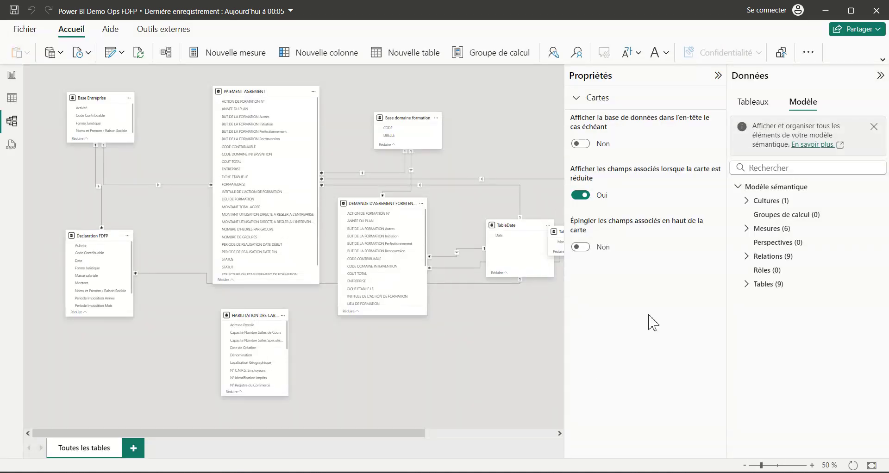
pyautogui.click(718, 76)
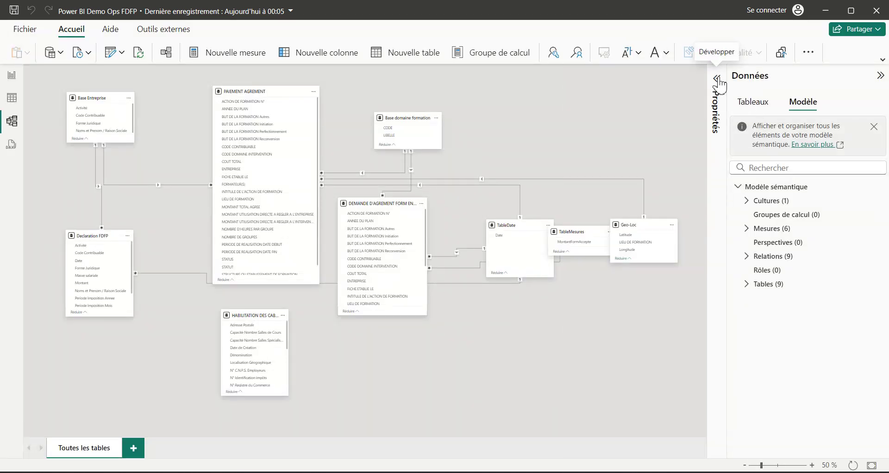
pyautogui.click(854, 77)
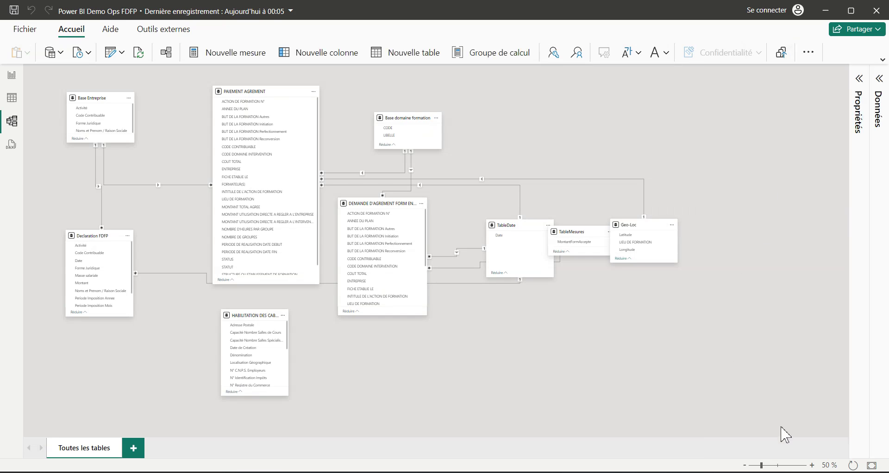
# Step: Examine the semantic model's tables and the relationships linking PAIEMENT AGREMENT, the agreement requests, Base Entreprise, Declaration FDFP, TableDate and Geo-Loc
pyautogui.click(811, 465)
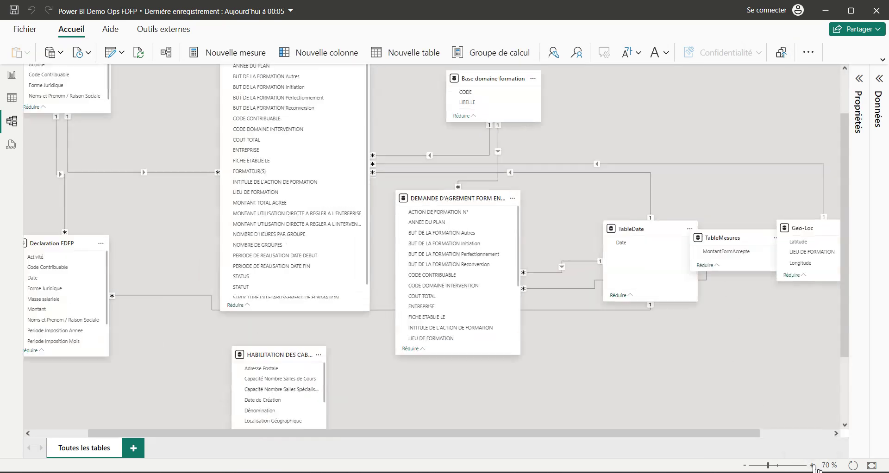
pyautogui.scroll(2, 611, 118)
pyautogui.hscroll(-2, 611, 118)
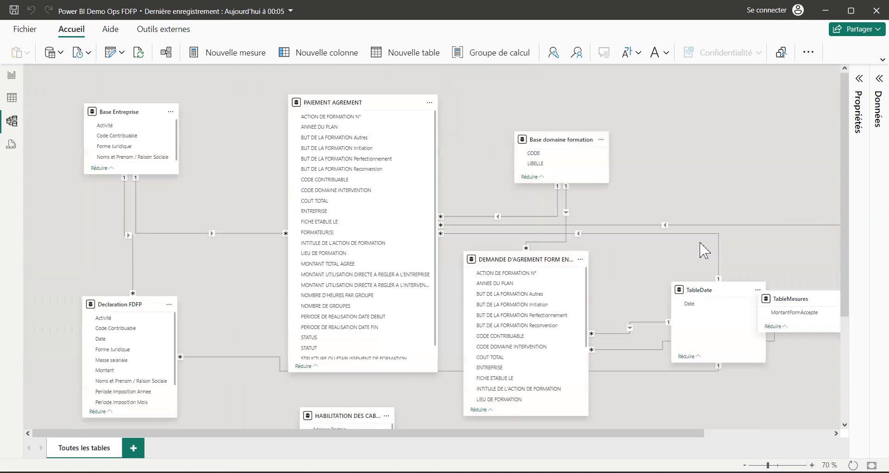
pyautogui.scroll(-4, 674, 125)
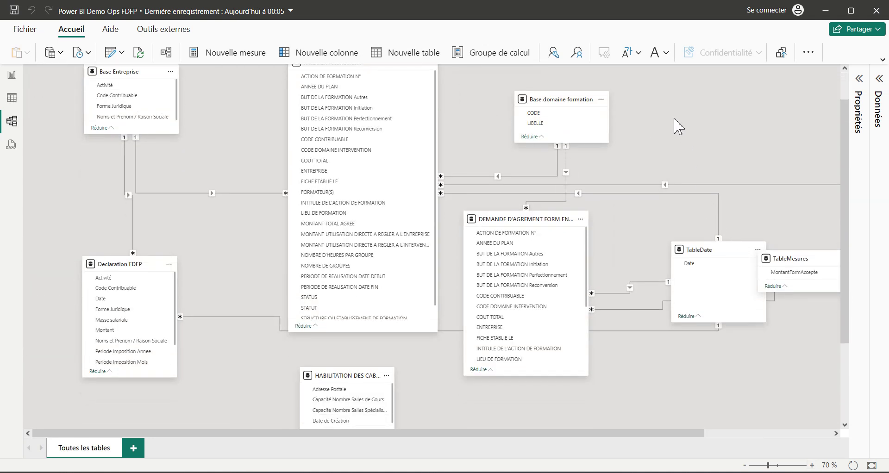
pyautogui.hscroll(1, 669, 65)
pyautogui.hscroll(1, 532, 83)
pyautogui.scroll(4, 532, 83)
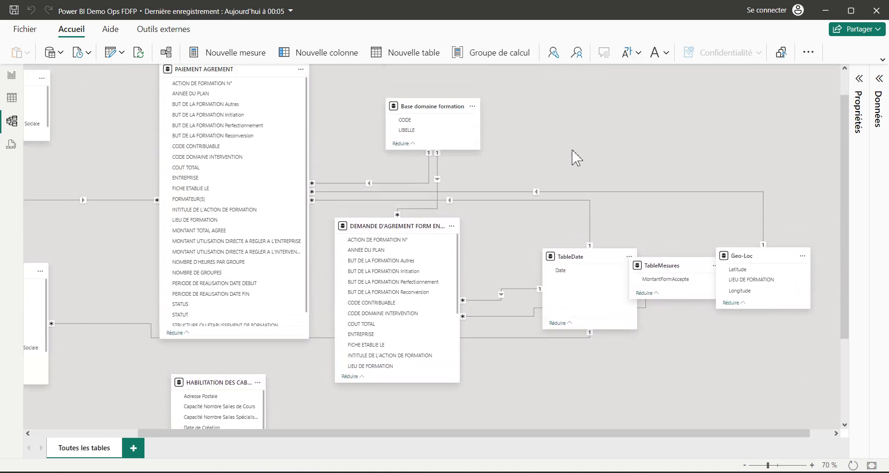
pyautogui.hscroll(-2, 649, 171)
pyautogui.scroll(-2, 741, 160)
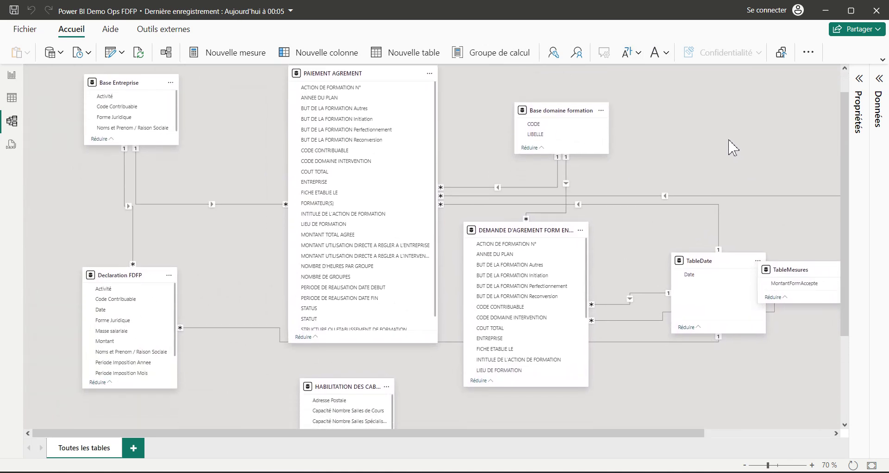
pyautogui.scroll(-1, 723, 135)
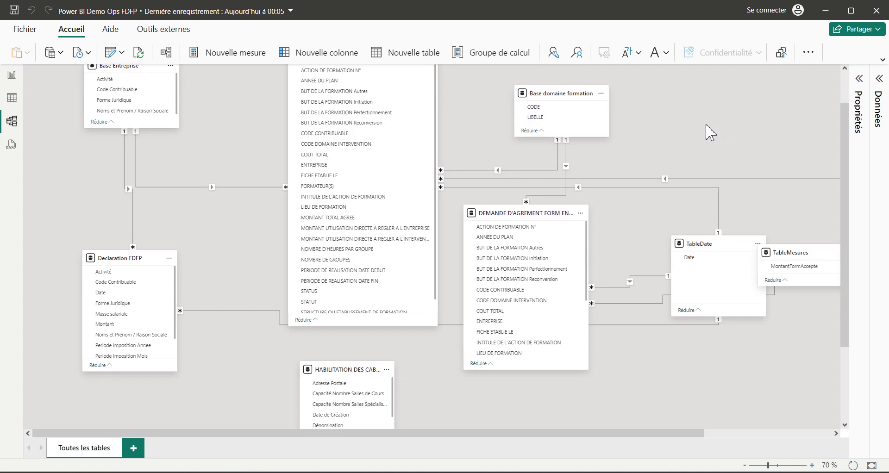
pyautogui.scroll(-1, 695, 123)
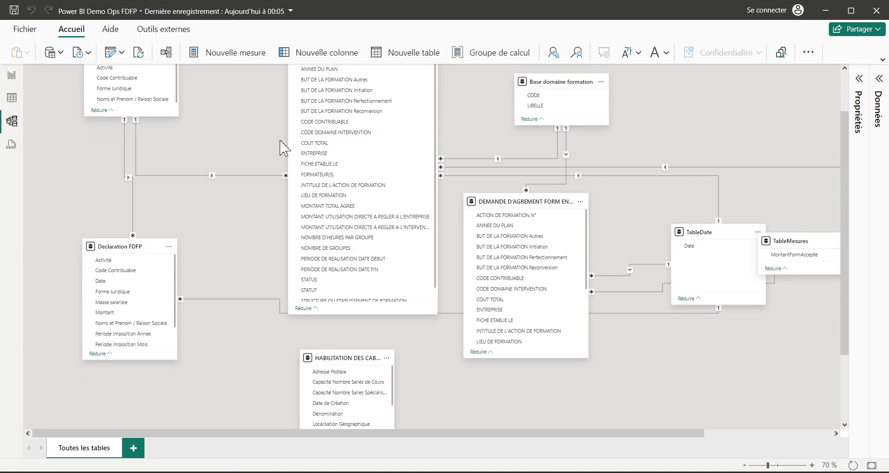
pyautogui.scroll(2, 237, 178)
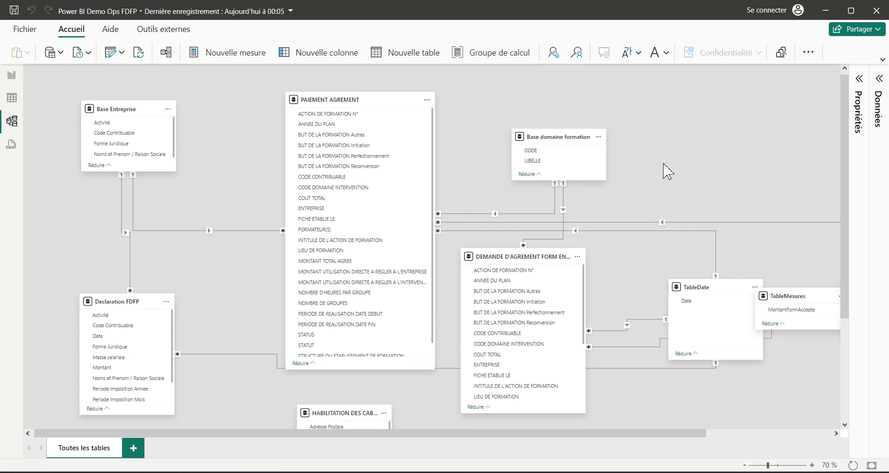
pyautogui.moveTo(668, 171); pyautogui.dragTo(628, 173)
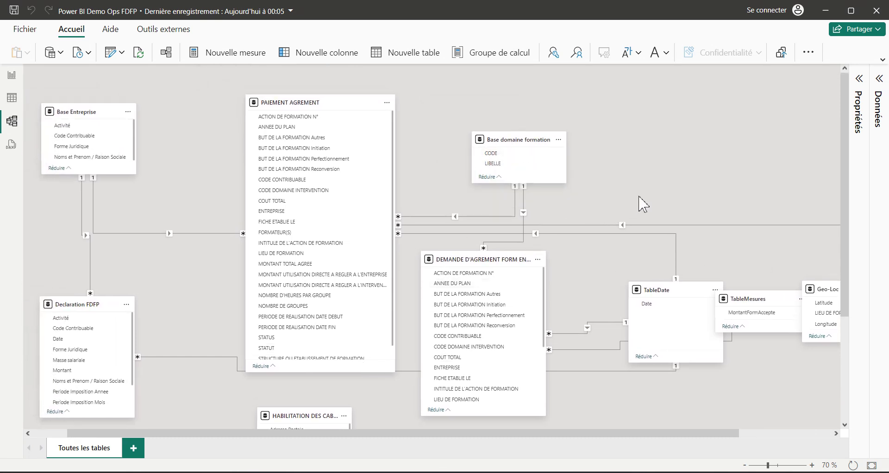
pyautogui.moveTo(640, 197); pyautogui.dragTo(670, 159)
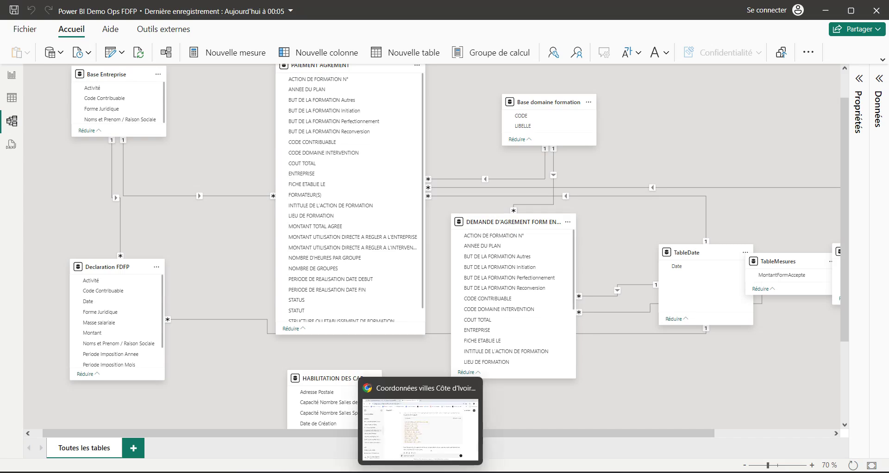
# Step: Switch to the browser and view the FDFP website's home page with its Habilitation entries
pyautogui.click(401, 425)
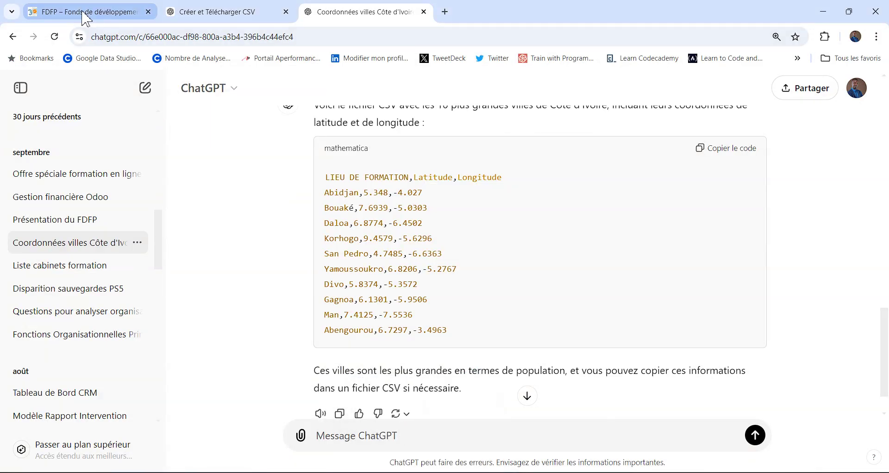
pyautogui.click(90, 14)
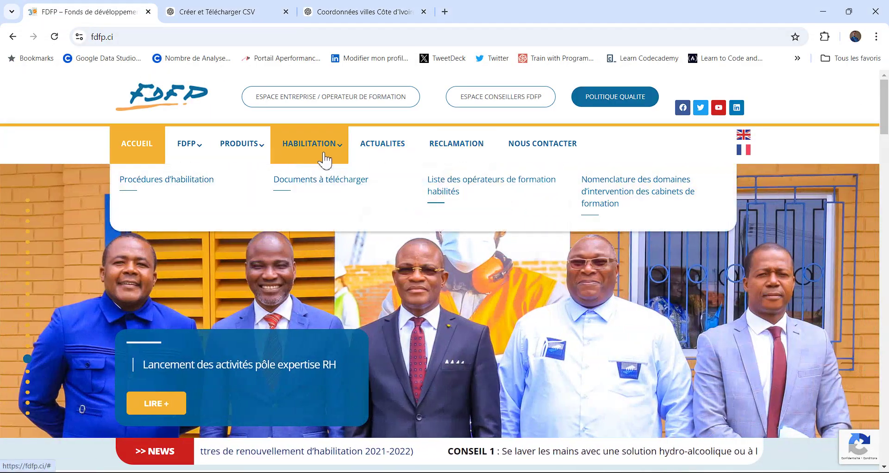
pyautogui.moveTo(203, 151)
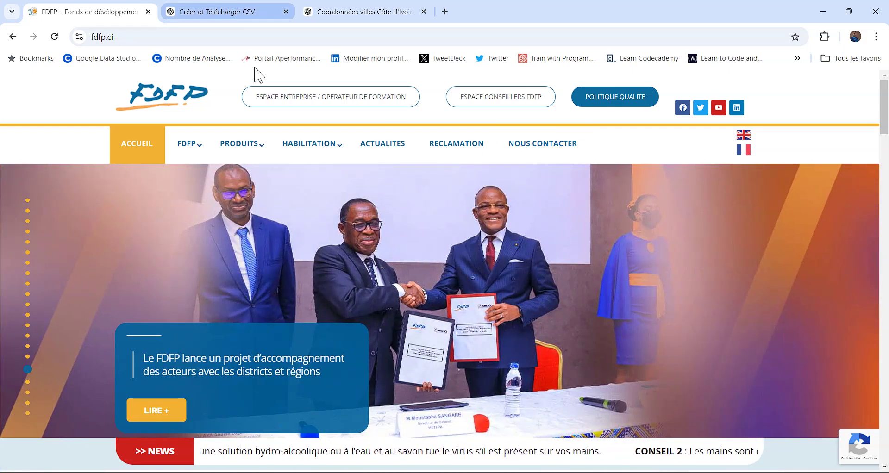
# Step: Switch back to the Power BI semantic model and move the Geo-Loc table below TableDate
pyautogui.moveTo(420, 472)
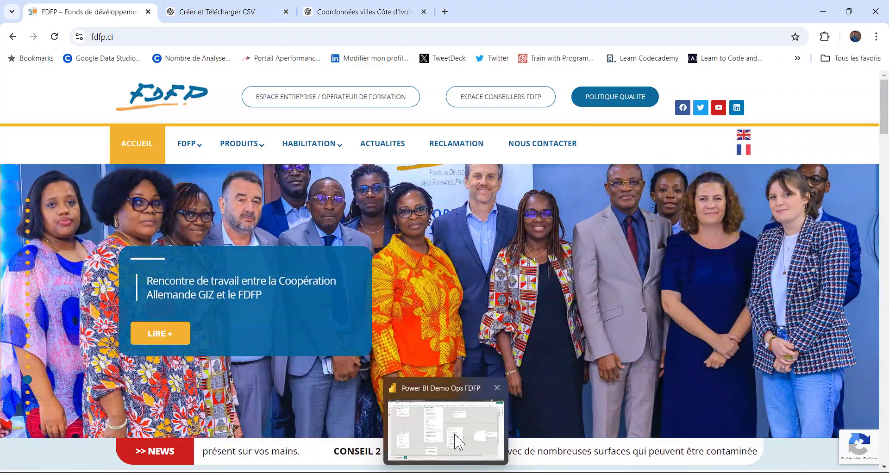
pyautogui.click(446, 471)
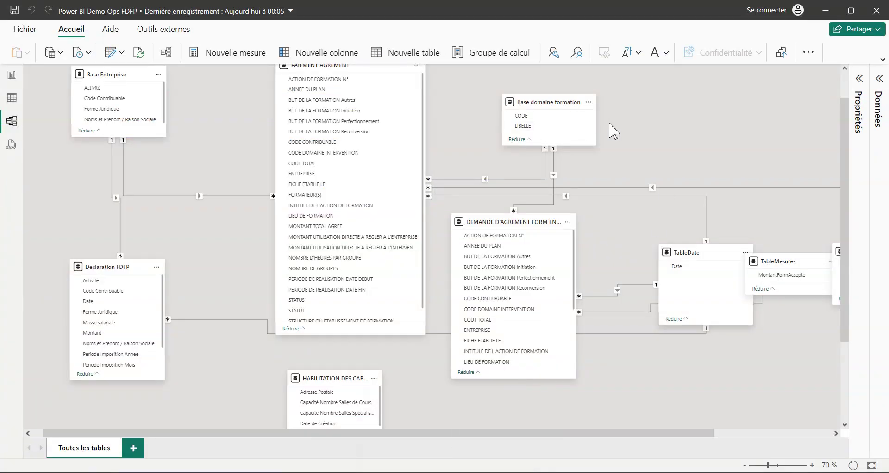
pyautogui.moveTo(676, 139); pyautogui.dragTo(644, 105)
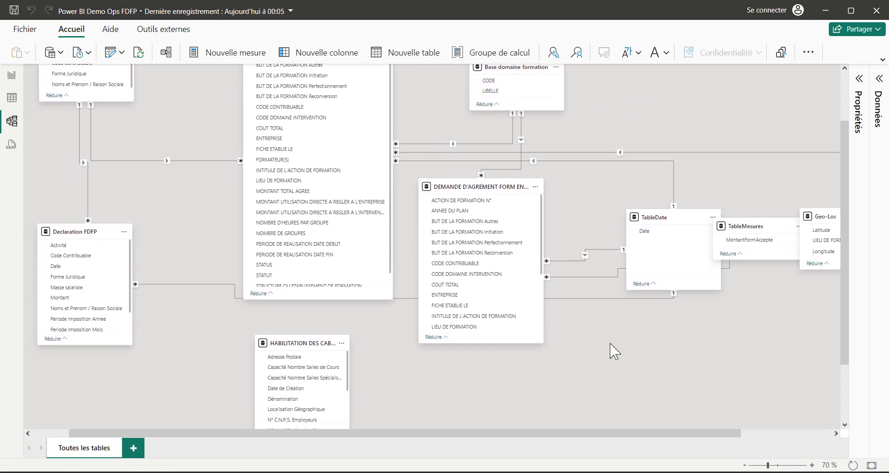
pyautogui.moveTo(619, 359); pyautogui.dragTo(539, 318)
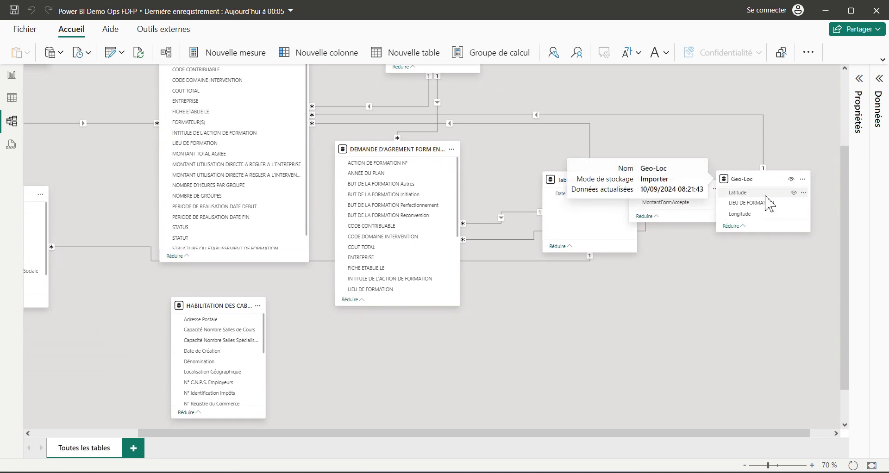
pyautogui.moveTo(762, 186); pyautogui.dragTo(705, 319)
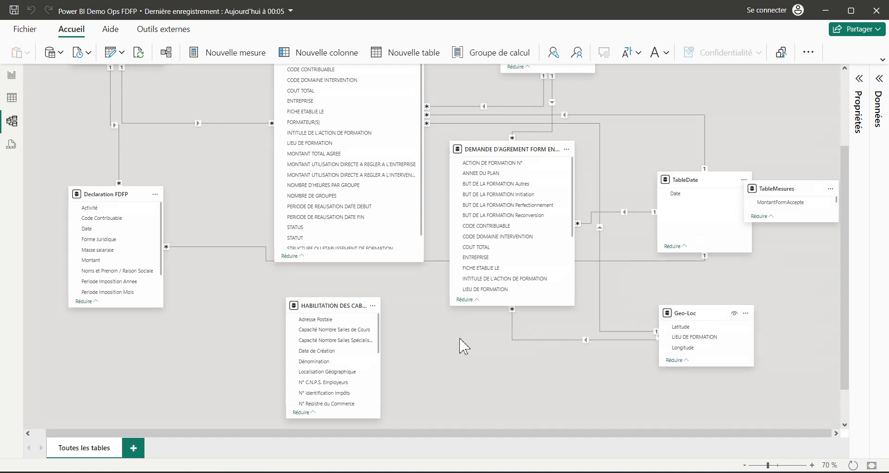
pyautogui.moveTo(477, 354); pyautogui.dragTo(520, 443)
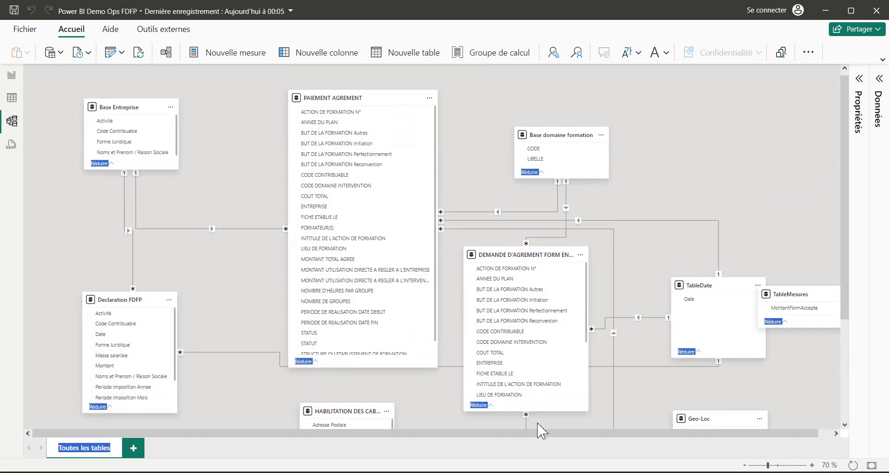
pyautogui.click(669, 134)
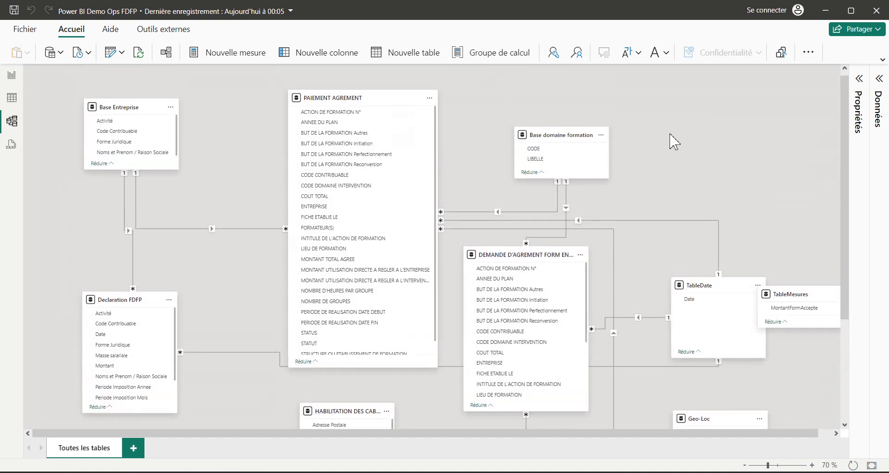
# Step: Switch to Data Demo FDFP.xlsx in Excel and go through its dataset sheets from Base Entreprise to PAIEMENT AGREMENT
pyautogui.click(13, 86)
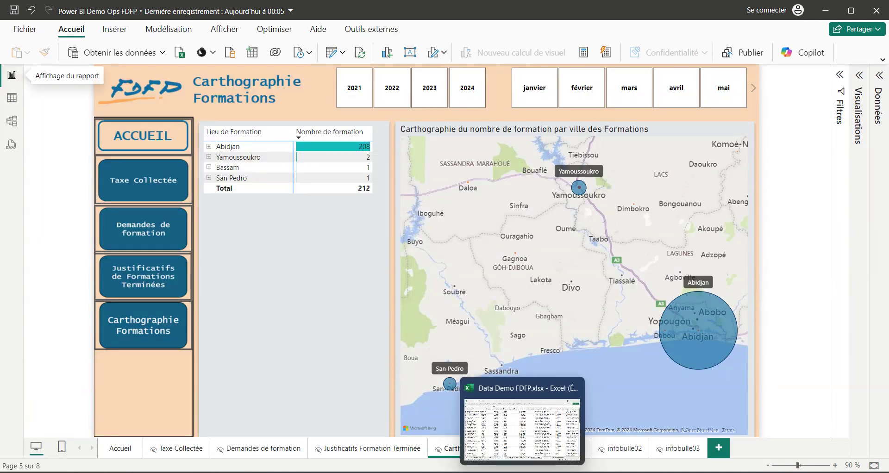
pyautogui.click(423, 472)
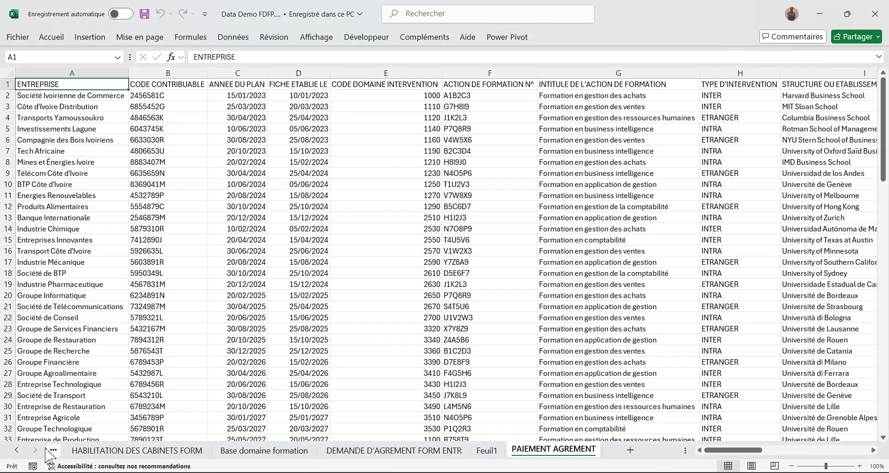
pyautogui.click(18, 451)
pyautogui.click(19, 450)
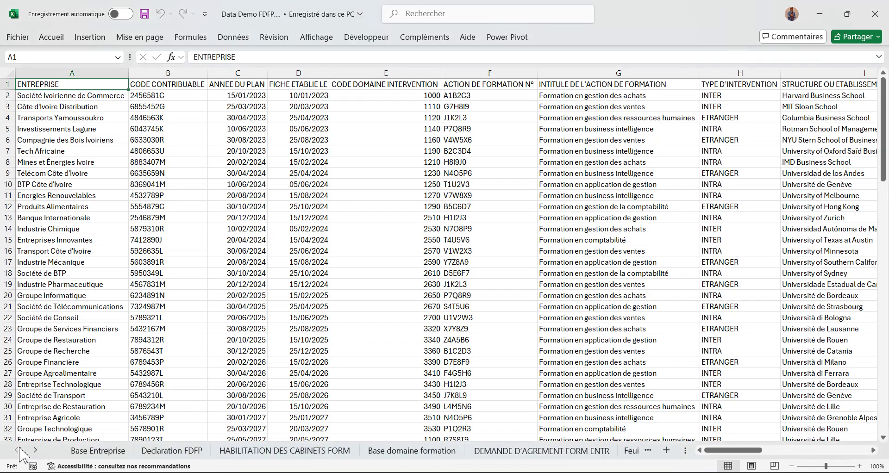
pyautogui.click(116, 452)
pyautogui.click(178, 453)
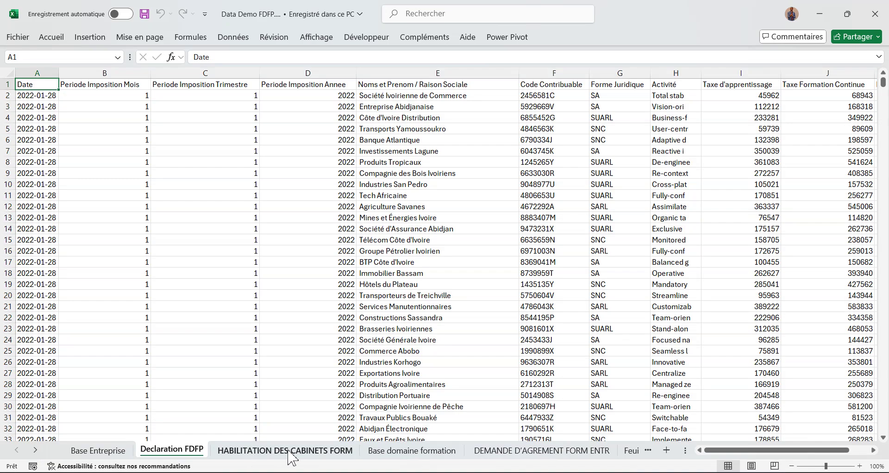
pyautogui.click(292, 453)
pyautogui.click(407, 452)
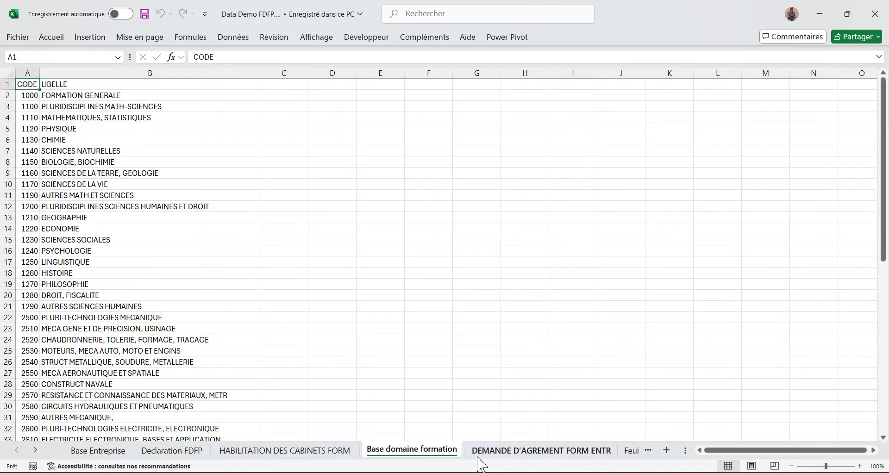
pyautogui.click(538, 456)
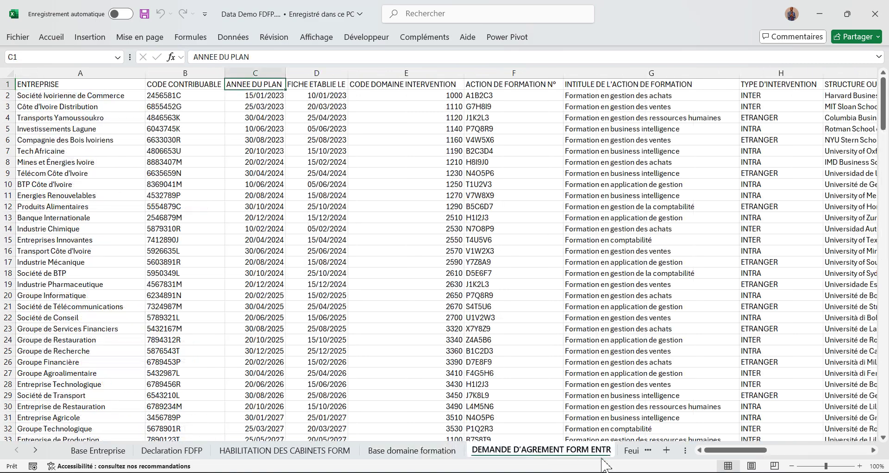
pyautogui.click(631, 453)
pyautogui.click(627, 455)
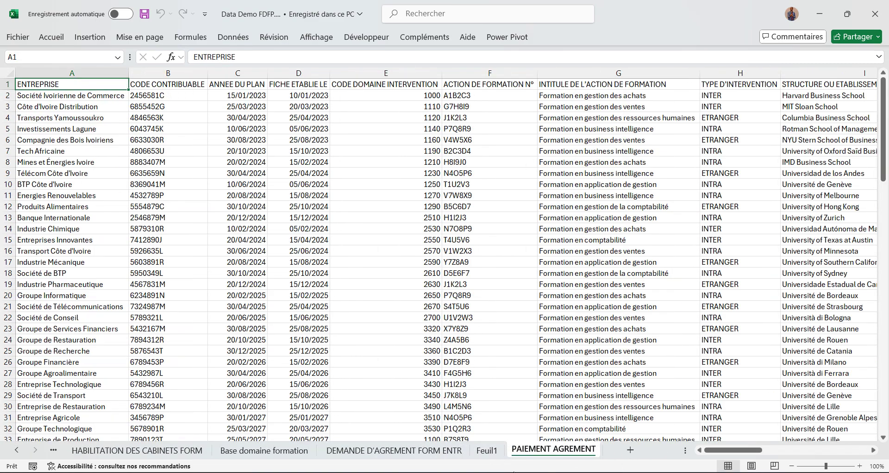
# Step: Switch back to Power BI Desktop, view the semantic model again and return to the Carthographie Formations report page
pyautogui.moveTo(446, 467)
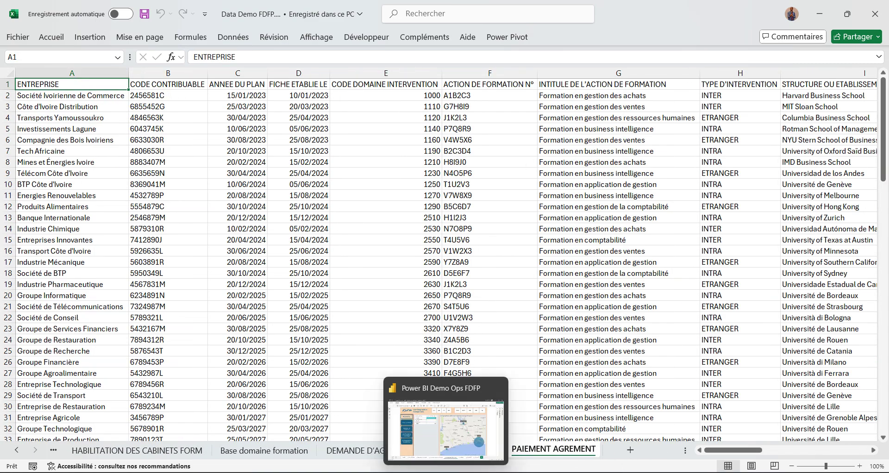
pyautogui.click(452, 431)
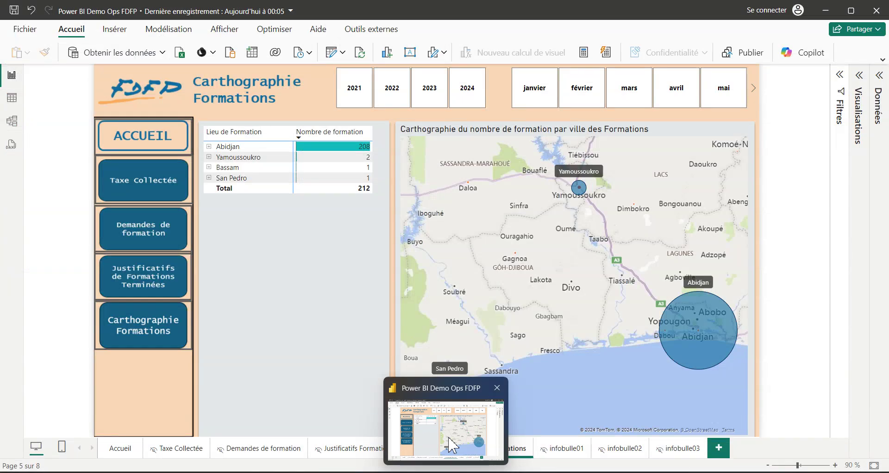
pyautogui.click(11, 121)
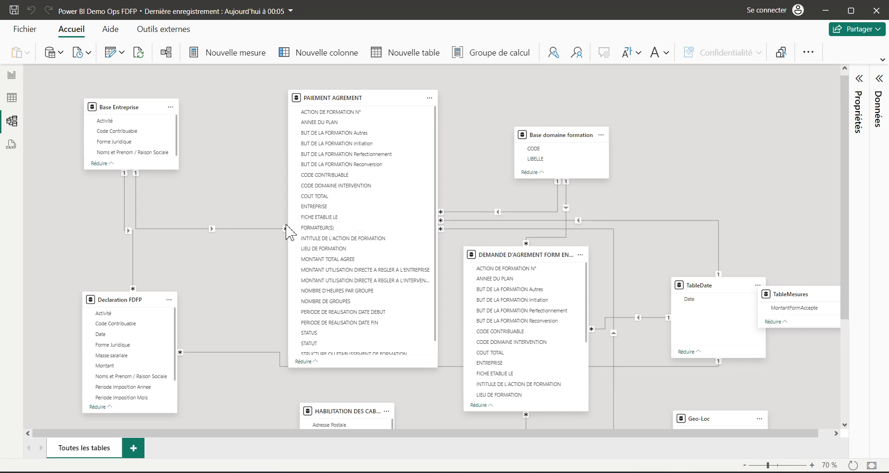
pyautogui.click(12, 74)
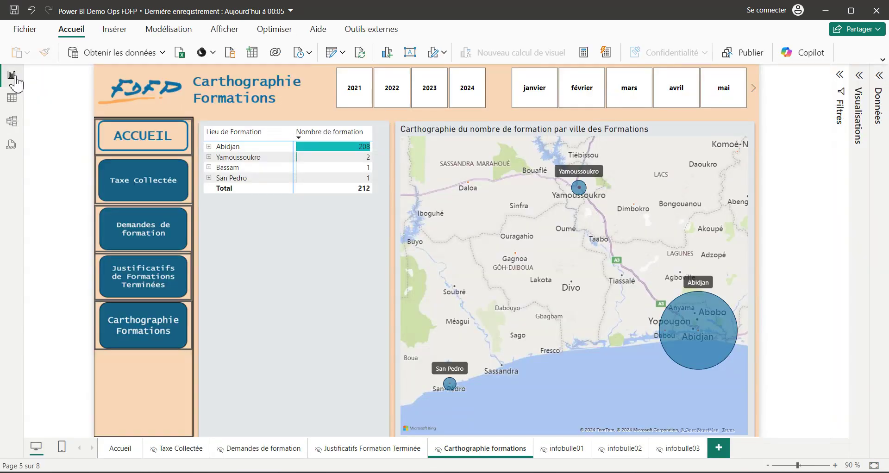
# Step: Return to the report's home page, open Taxe Collectée and view the tooltip details of the monthly collection chart
pyautogui.keyDown('ctrl'); pyautogui.click(159, 147); pyautogui.keyUp('ctrl')
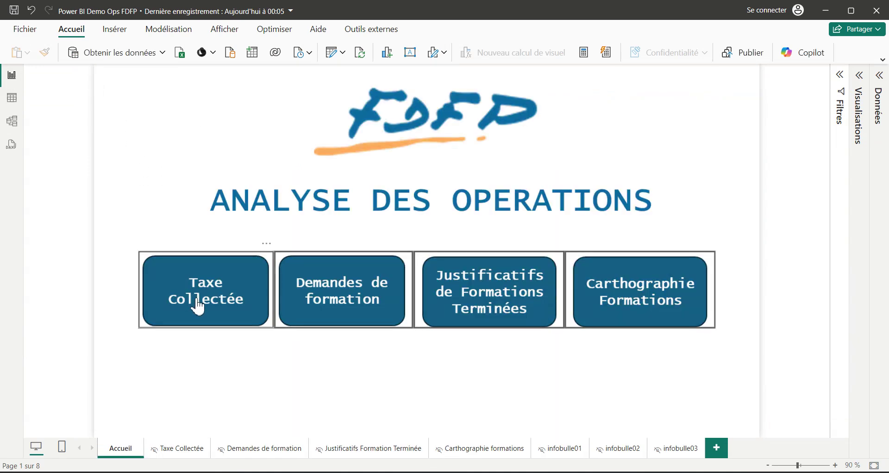
pyautogui.keyDown('ctrl'); pyautogui.click(200, 307); pyautogui.keyUp('ctrl')
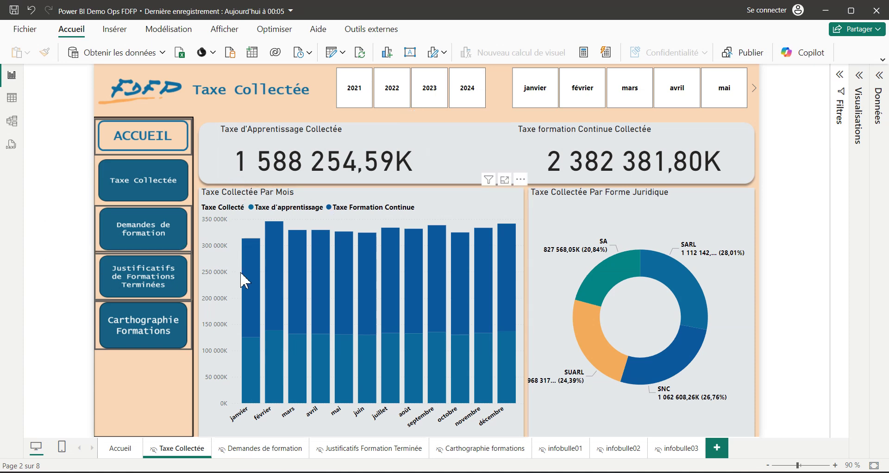
pyautogui.moveTo(250, 306)
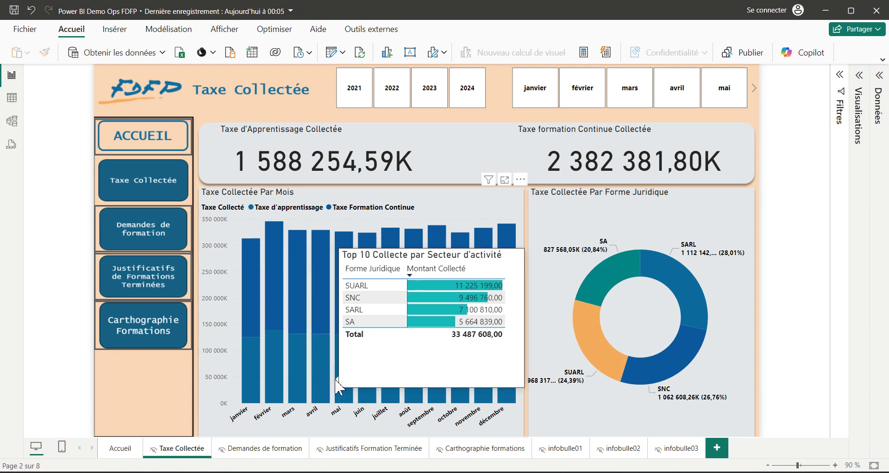
pyautogui.moveTo(607, 297)
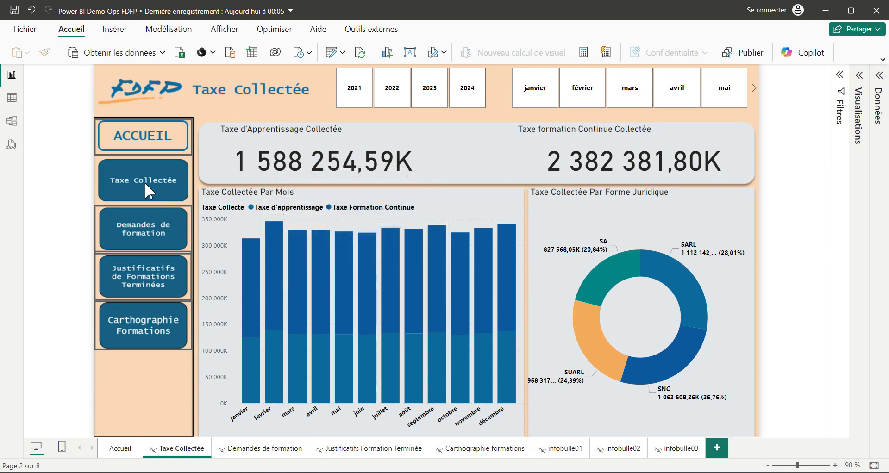
# Step: View the Demandes de formation page, followed by the enterprise and training-provider payments on the Justificatifs de Formations Terminées page
pyautogui.keyDown('ctrl'); pyautogui.click(154, 235); pyautogui.keyUp('ctrl')
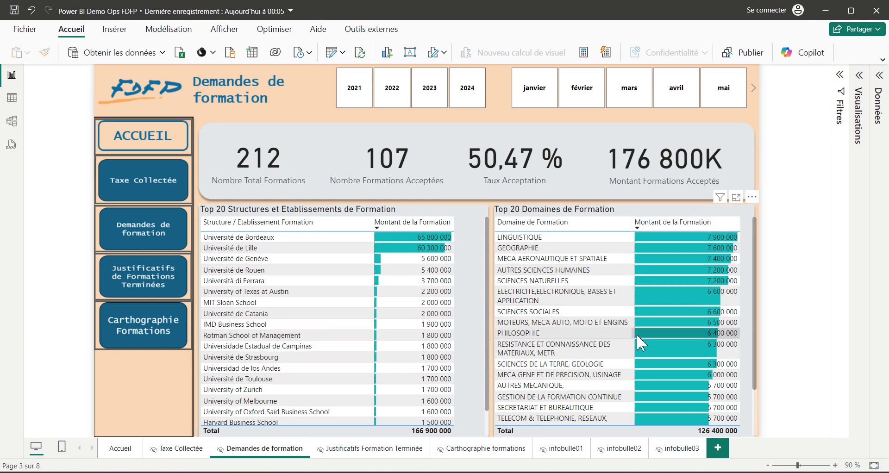
pyautogui.keyDown('ctrl'); pyautogui.click(154, 292); pyautogui.keyUp('ctrl')
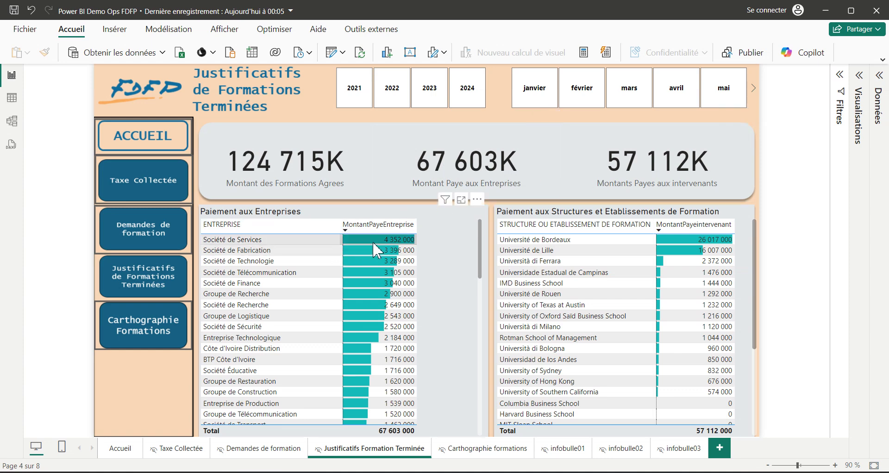
pyautogui.moveTo(377, 251)
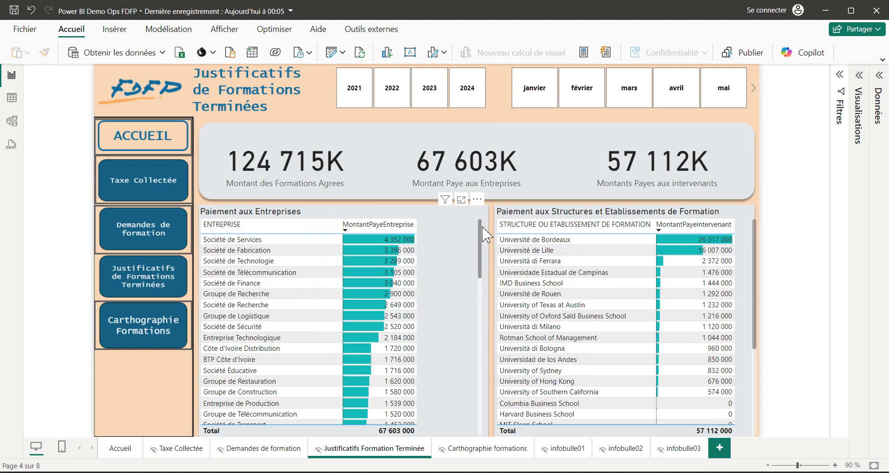
pyautogui.moveTo(484, 237)
pyautogui.mouseDown()
pyautogui.moveTo(486, 332)
pyautogui.moveTo(484, 234)
pyautogui.mouseUp()
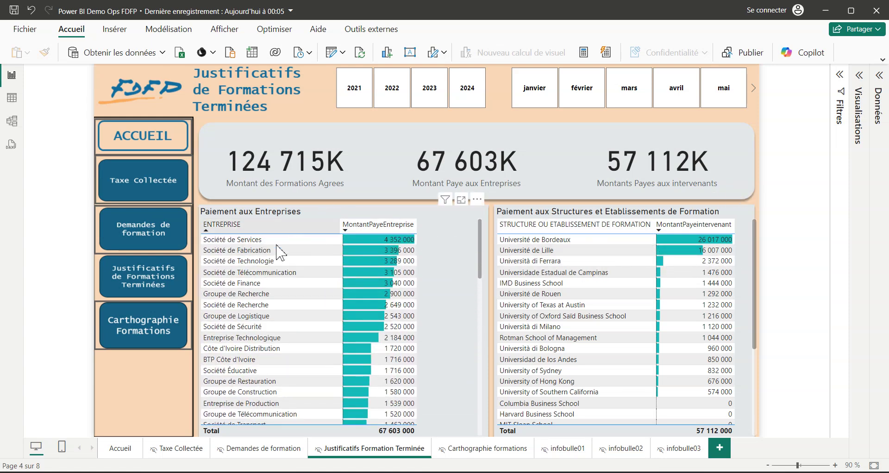
# Step: On the Carthographie Formations page, expand Abidjan's training domains, view the city tooltips on the map and return to the home page
pyautogui.keyDown('ctrl'); pyautogui.click(163, 336); pyautogui.keyUp('ctrl')
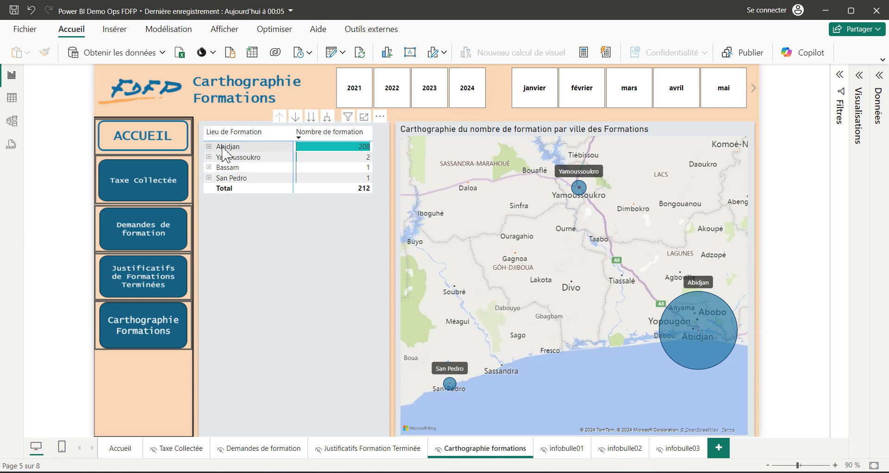
pyautogui.click(209, 147)
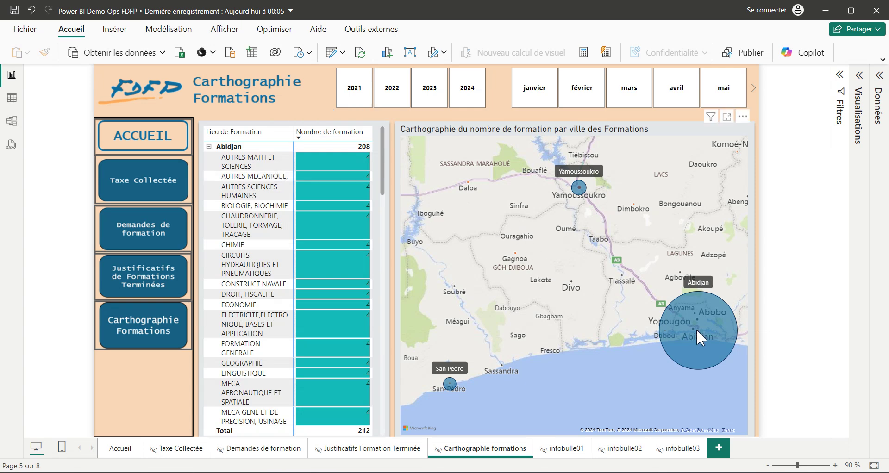
pyautogui.moveTo(697, 330)
pyautogui.moveTo(582, 200)
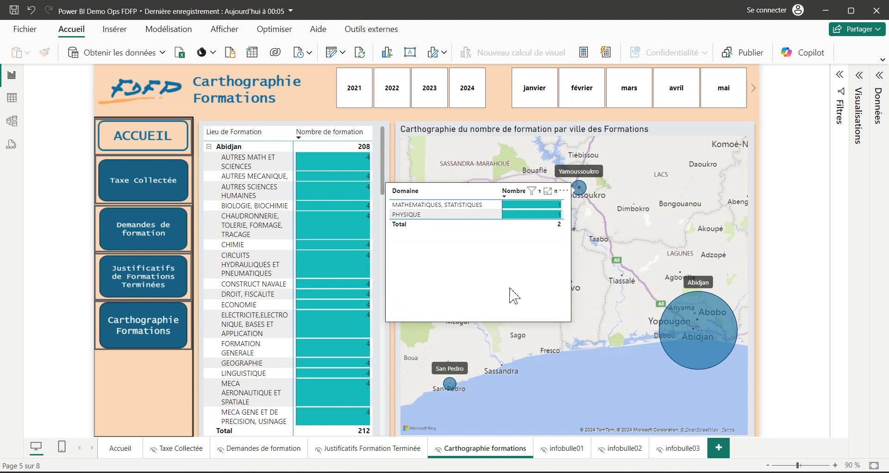
pyautogui.moveTo(452, 392)
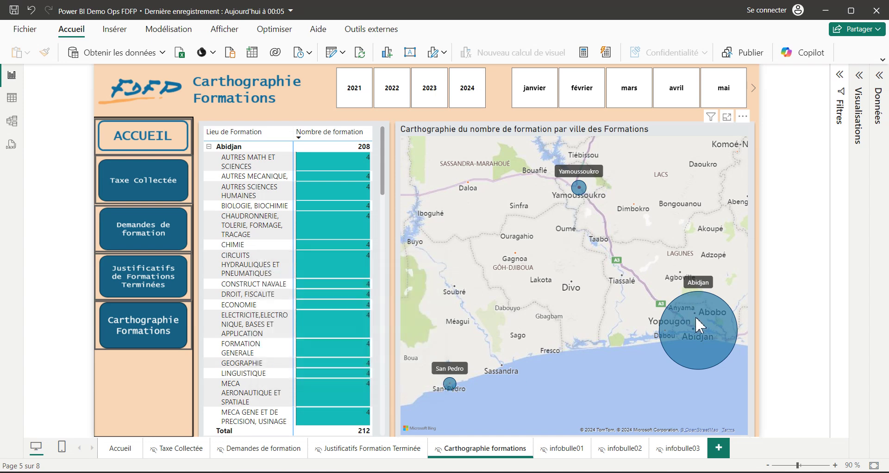
pyautogui.keyDown('ctrl'); pyautogui.click(158, 145); pyautogui.keyUp('ctrl')
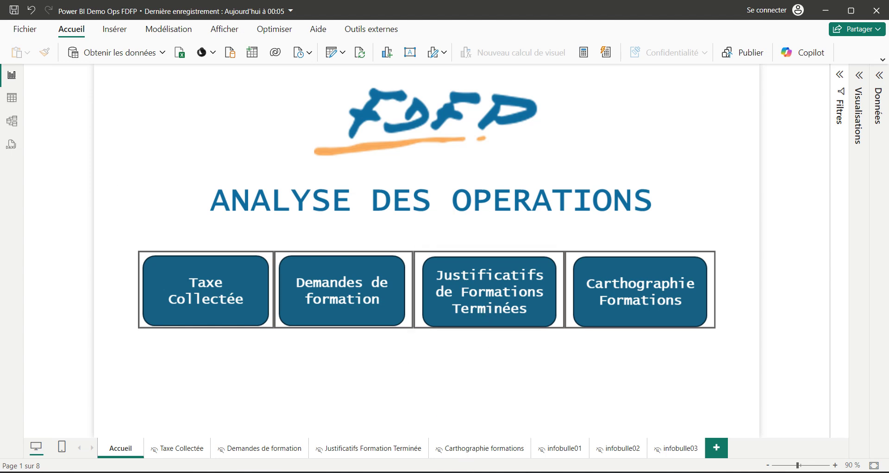
# Step: Switch to Presentation IA & Tableau de bord.pptx in PowerPoint and go through slides 18 to 24, ending on the AI data-creation applications
pyautogui.hotkey('alt', 'Tab')
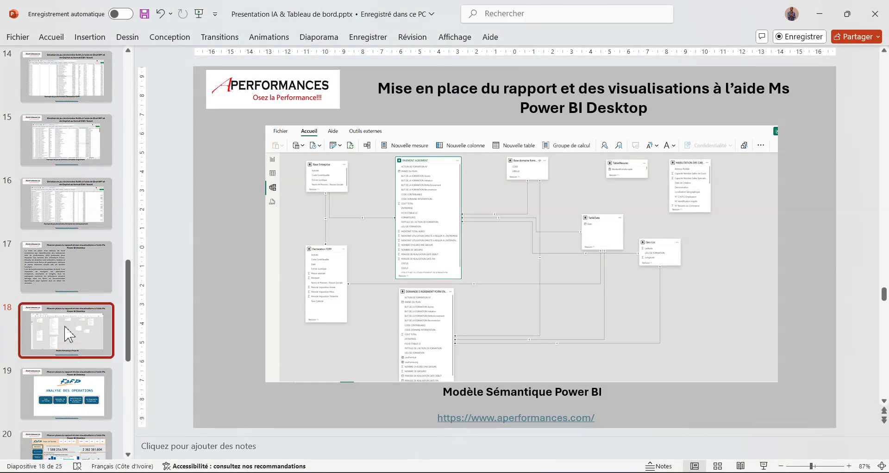
pyautogui.press('Down')
pyautogui.press('Down')
pyautogui.press('Down')
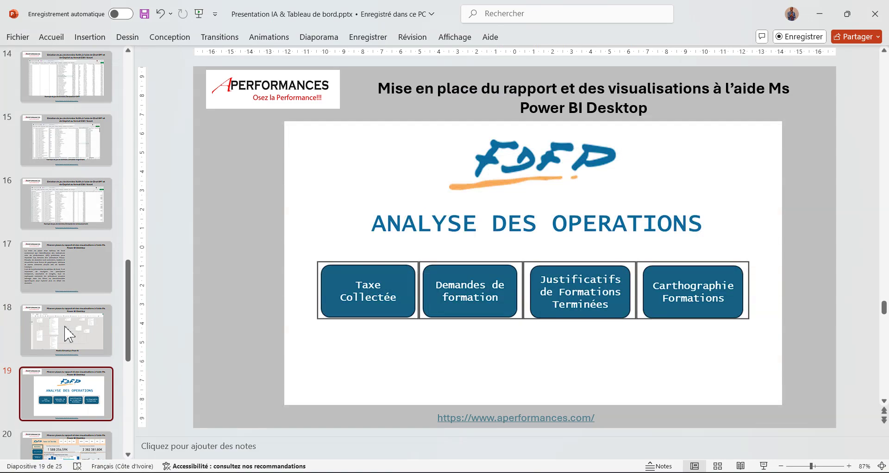
pyautogui.press('Down')
pyautogui.press('Down')
pyautogui.press('Down')
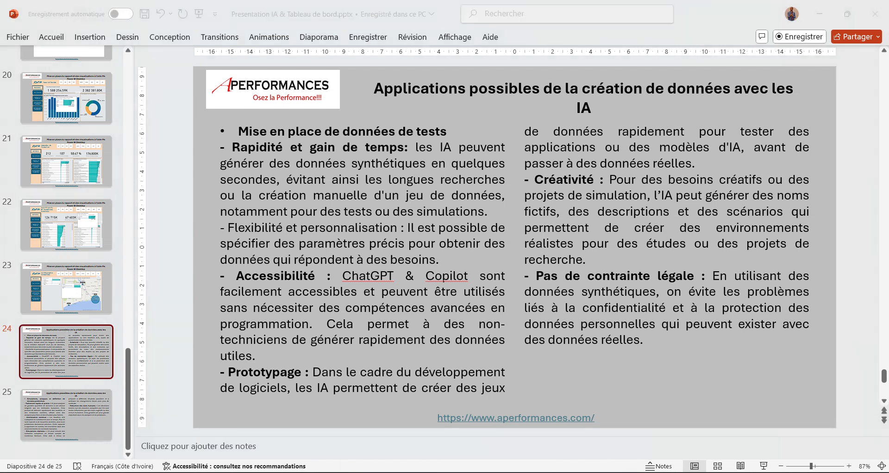
# Step: Switch to the browser and open the Performances Academie shop page, academie.aperformances.com/shop/, in a new tab
pyautogui.hotkey('alt', 'Tab')
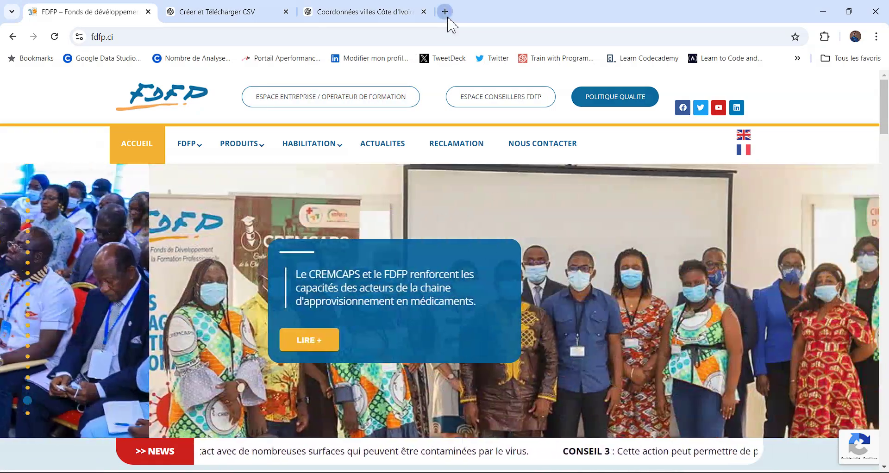
pyautogui.click(445, 12)
pyautogui.write('aca')
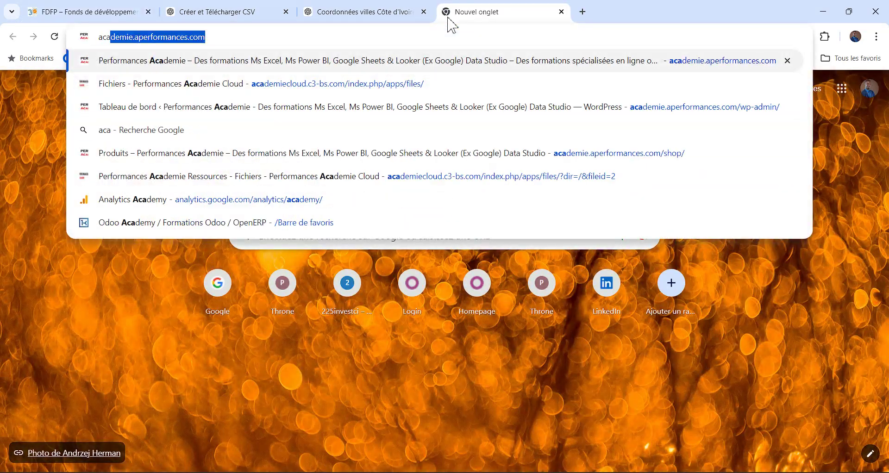
pyautogui.press('Down')
pyautogui.press('Down')
pyautogui.press('Down')
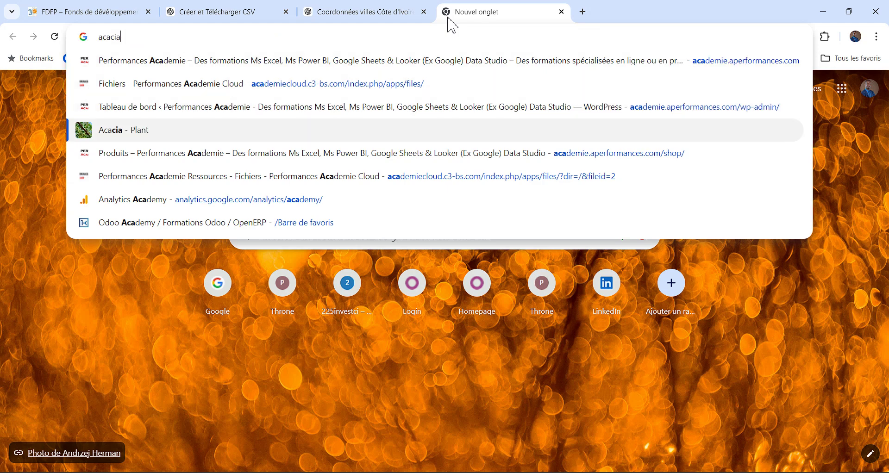
pyautogui.click(425, 156)
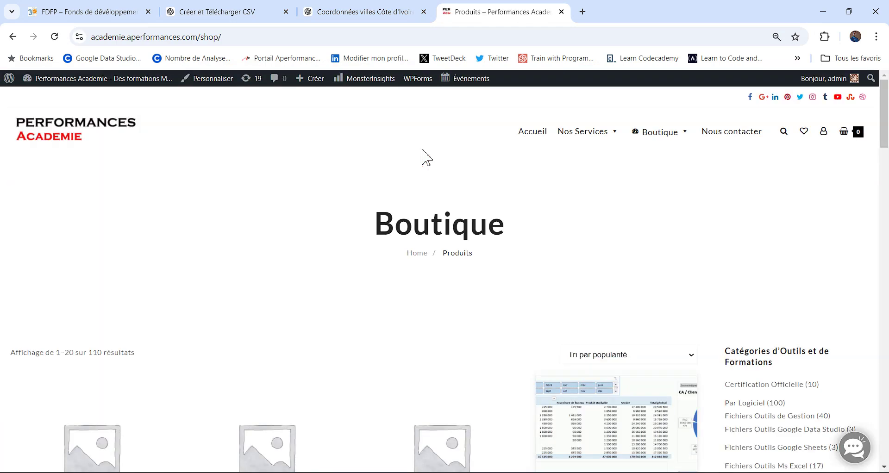
# Step: Open the theme tags Finance - Gestion, Gestion Projets - IT & Digital, Logistique and Management Commercial in new tabs, and Ressources Humaines in the current one
pyautogui.scroll(-10, 425, 157)
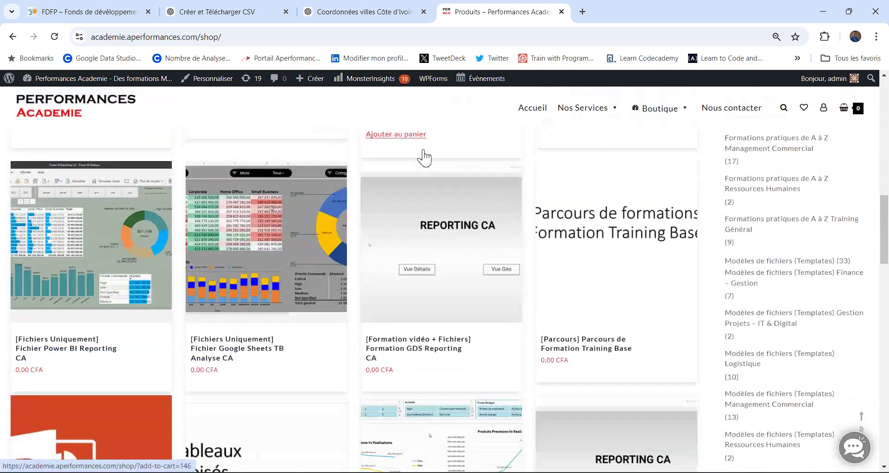
pyautogui.scroll(-15, 424, 158)
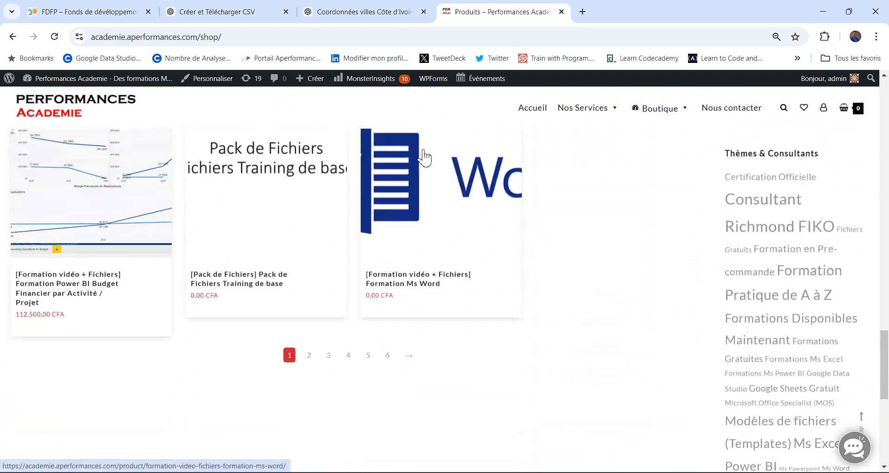
pyautogui.scroll(-4, 424, 158)
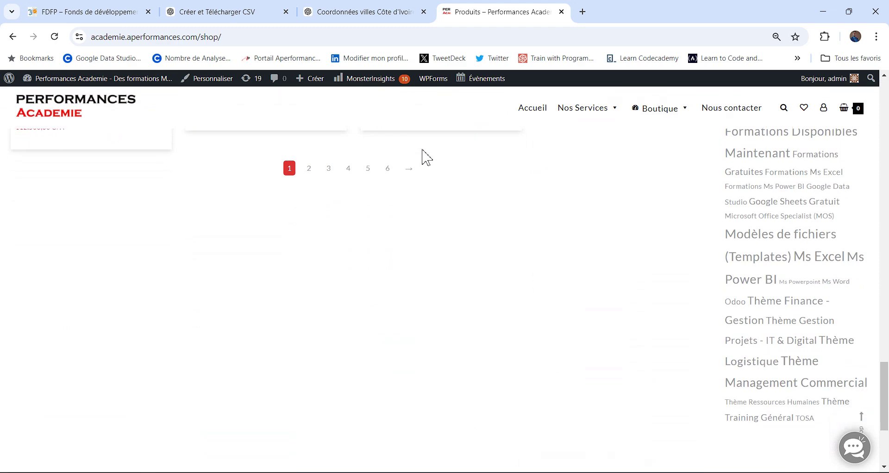
pyautogui.rightClick(776, 309)
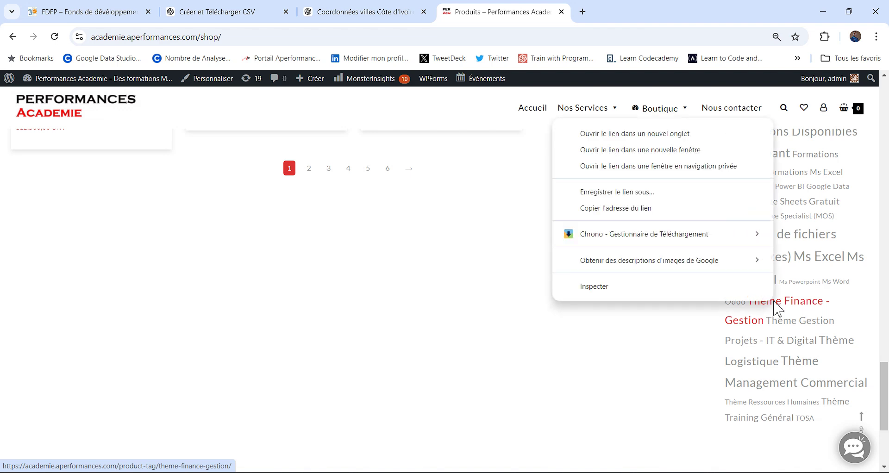
pyautogui.click(656, 139)
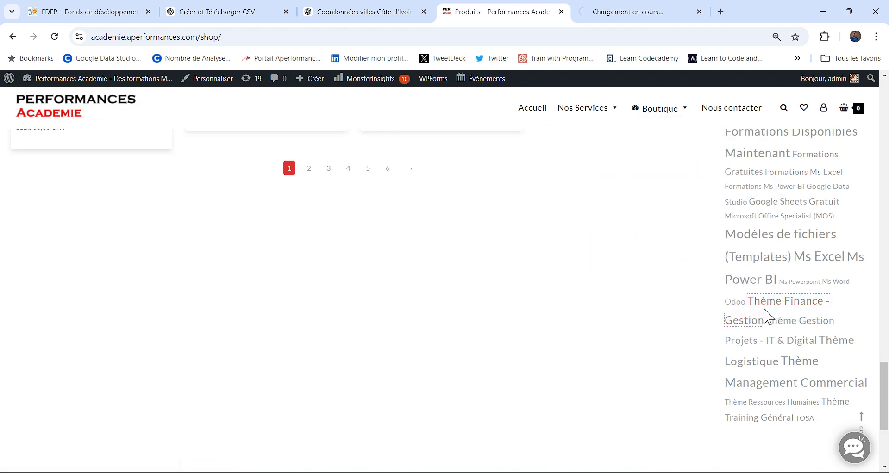
pyautogui.rightClick(801, 321)
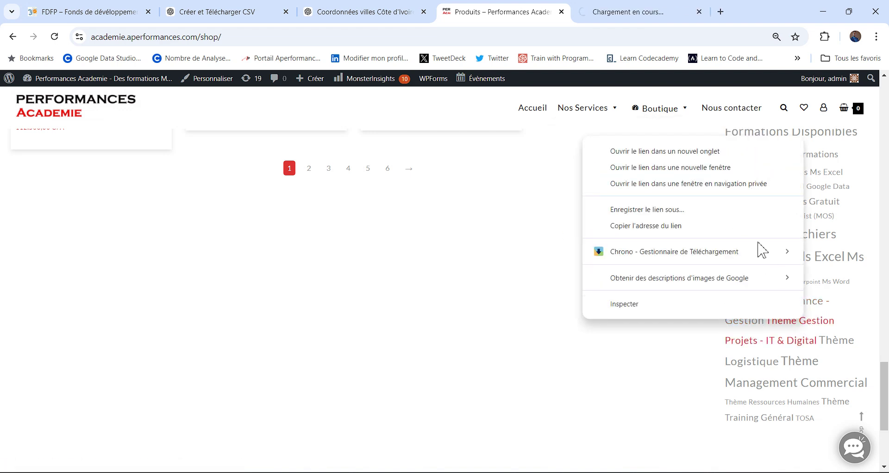
pyautogui.click(693, 153)
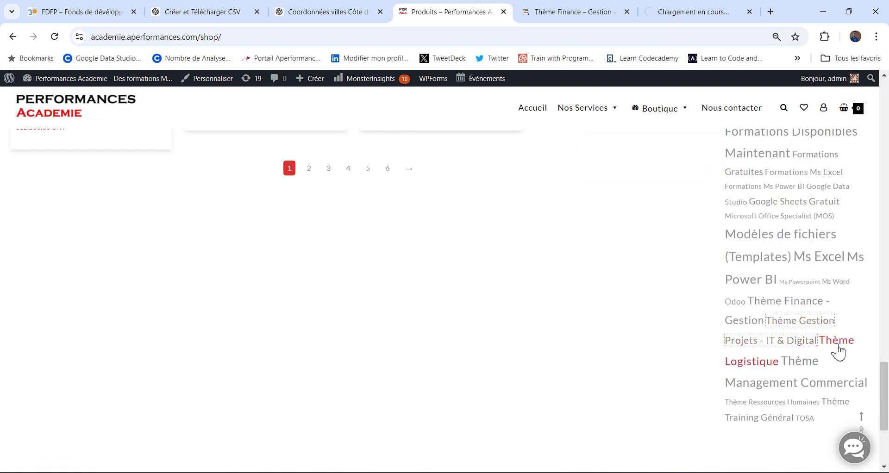
pyautogui.rightClick(835, 344)
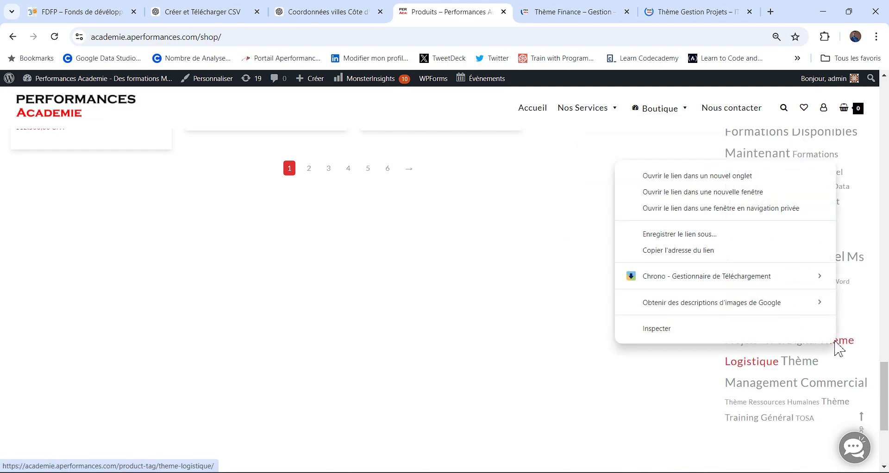
pyautogui.click(713, 177)
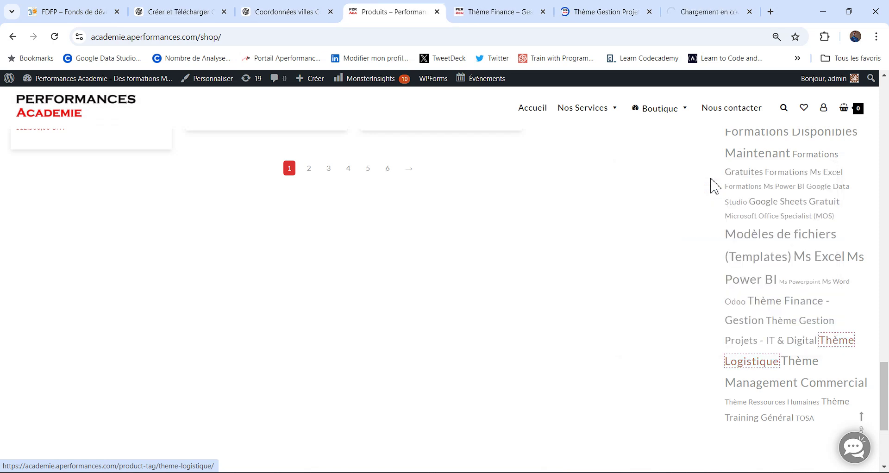
pyautogui.rightClick(816, 383)
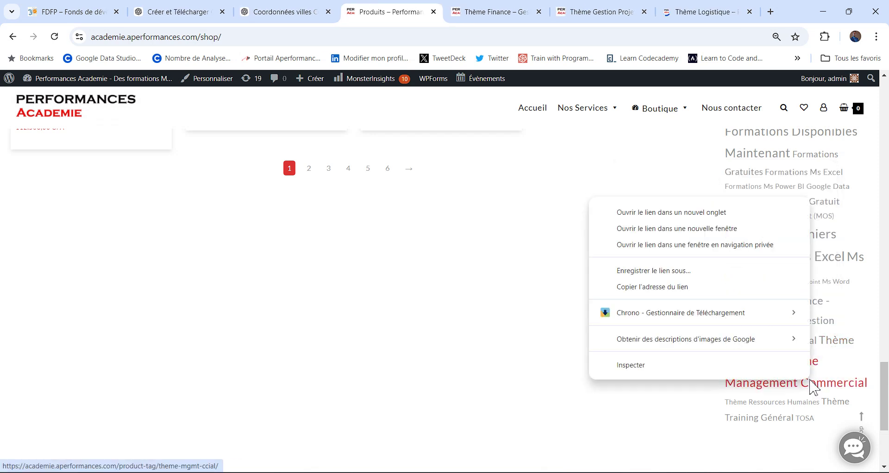
pyautogui.click(713, 212)
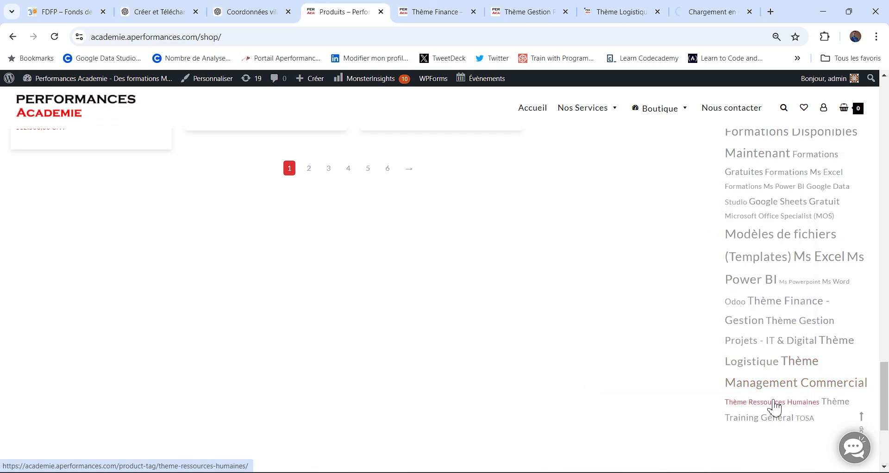
# Step: Look through the training courses and files listed on the Thème Finance - Gestion product page
pyautogui.click(445, 14)
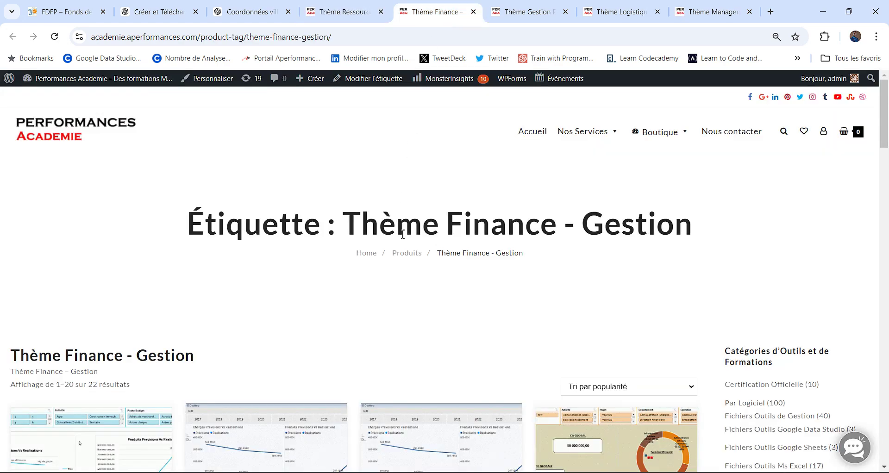
pyautogui.scroll(-10, 402, 236)
pyautogui.scroll(-10, 403, 241)
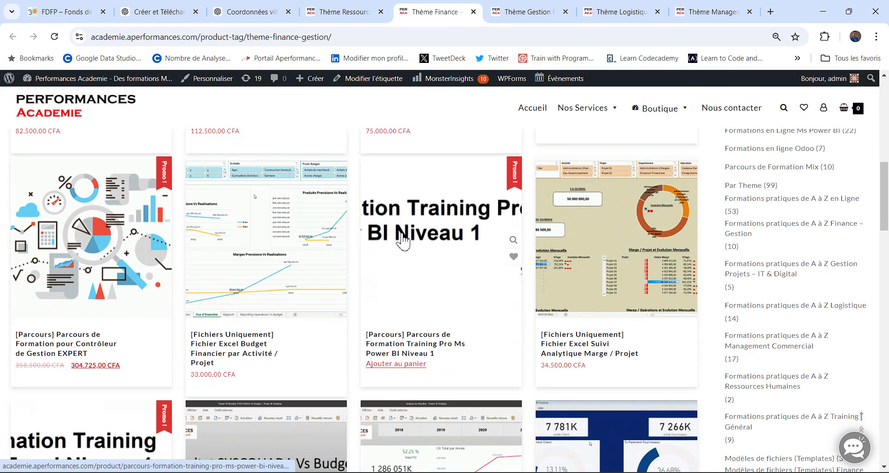
pyautogui.scroll(-10, 402, 240)
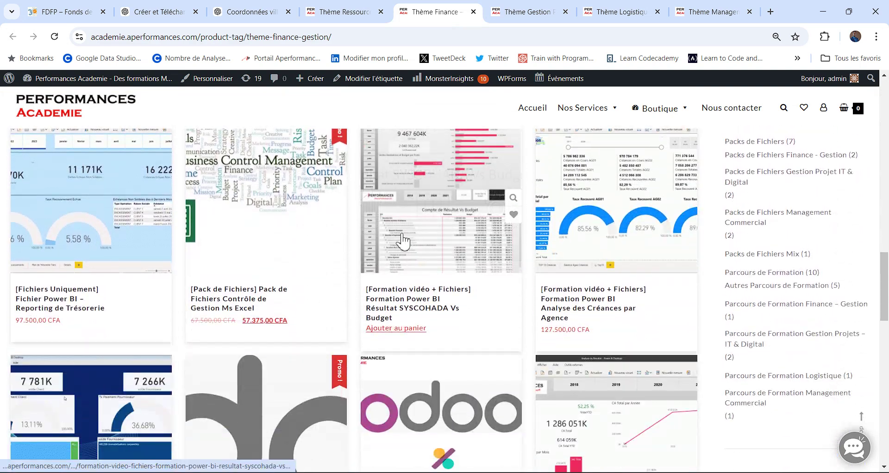
pyautogui.scroll(20, 403, 240)
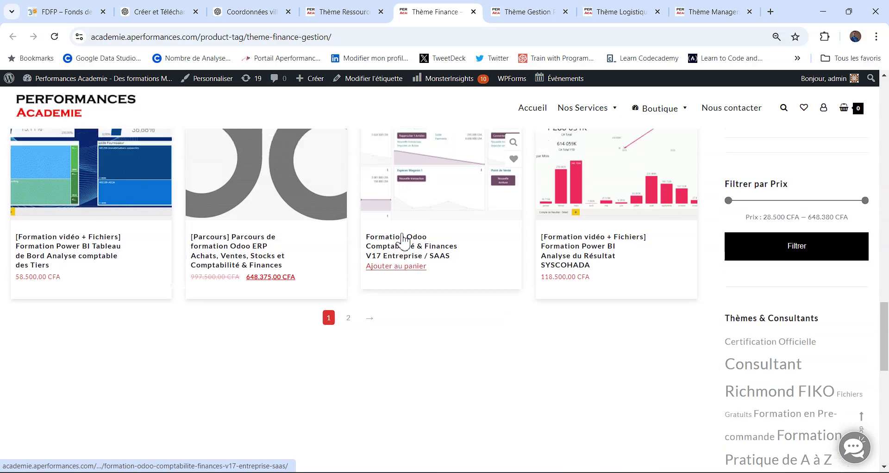
# Step: Switch to the Thème Gestion Projets - IT & Digital product page and look through its training courses and files
pyautogui.scroll(4, 403, 240)
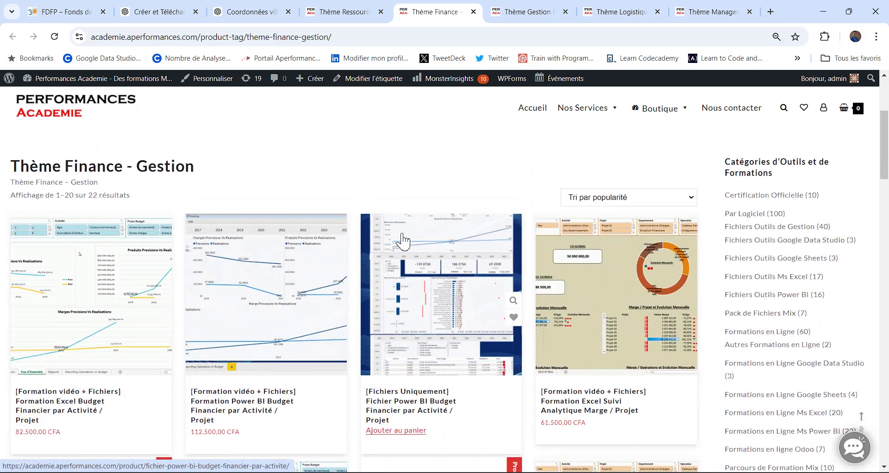
pyautogui.click(512, 8)
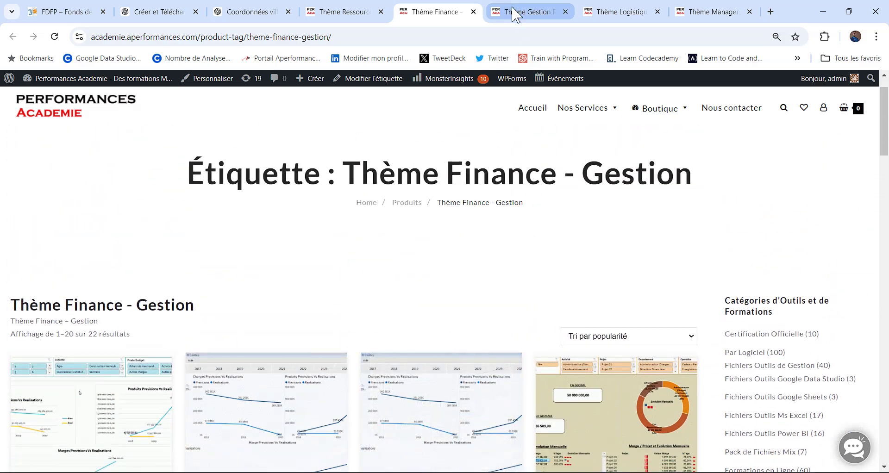
pyautogui.scroll(-10, 516, 14)
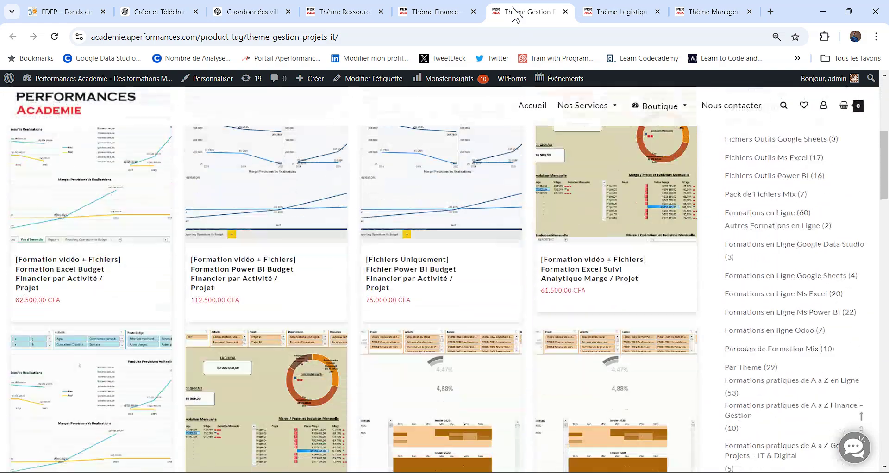
pyautogui.scroll(-7, 515, 14)
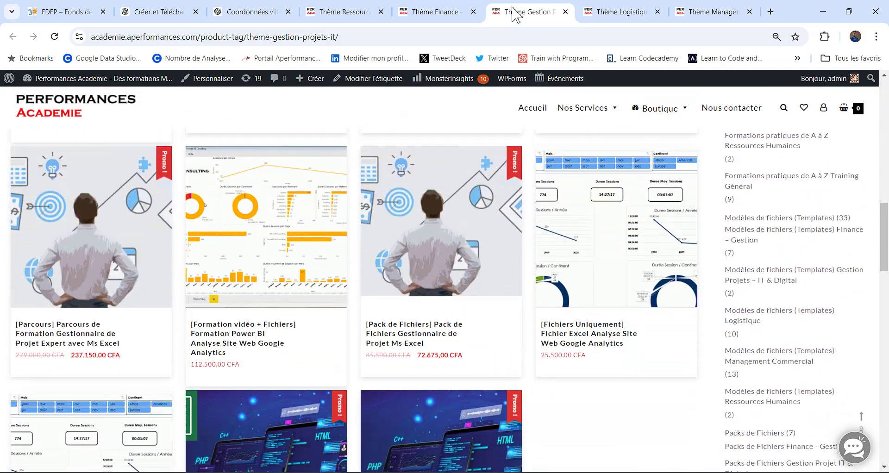
pyautogui.scroll(8, 515, 14)
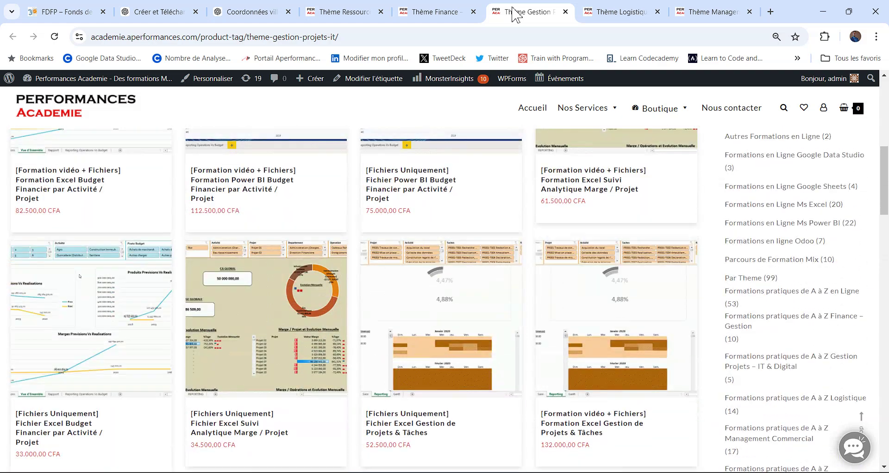
pyautogui.scroll(8, 515, 13)
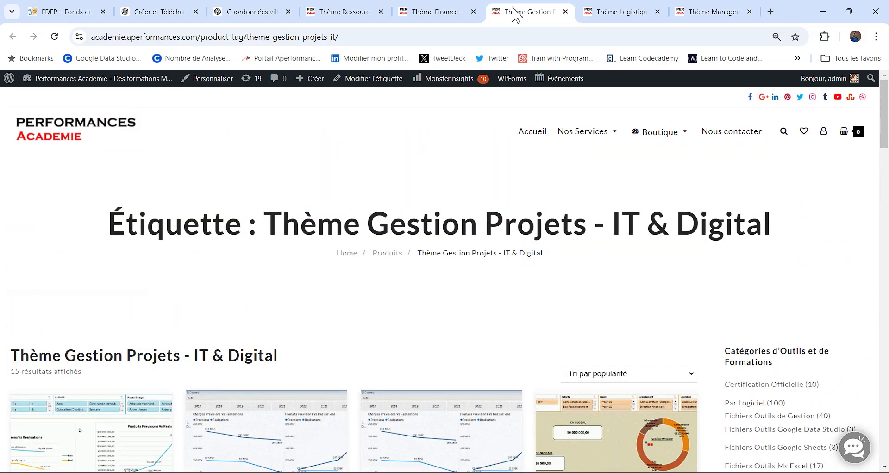
pyautogui.scroll(-4, 516, 14)
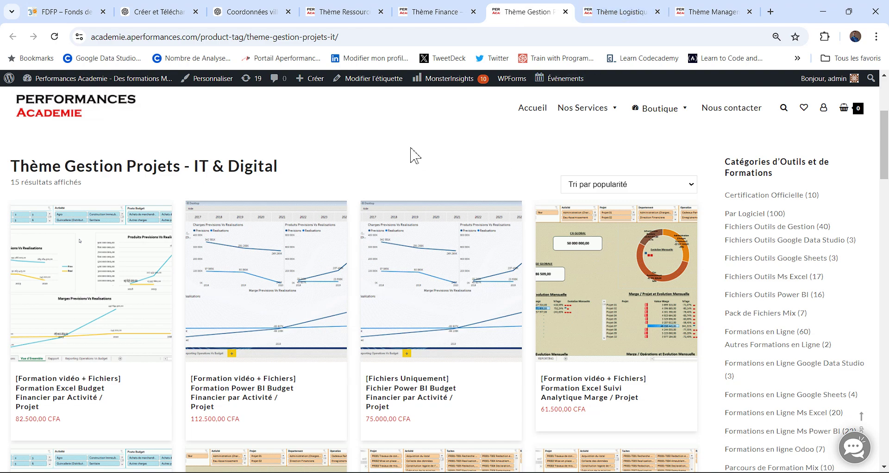
pyautogui.scroll(-12, 414, 156)
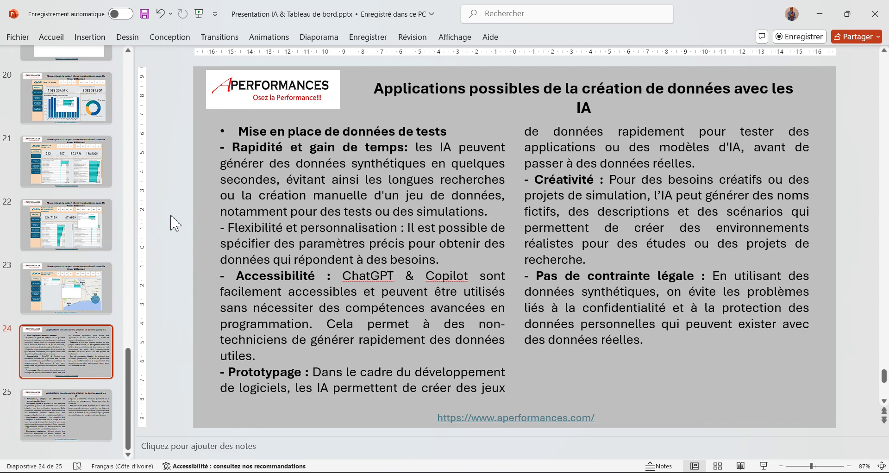
# Step: Show slide 25, the last slide of Presentation IA & Tableau de bord.pptx, in PowerPoint
pyautogui.click(74, 417)
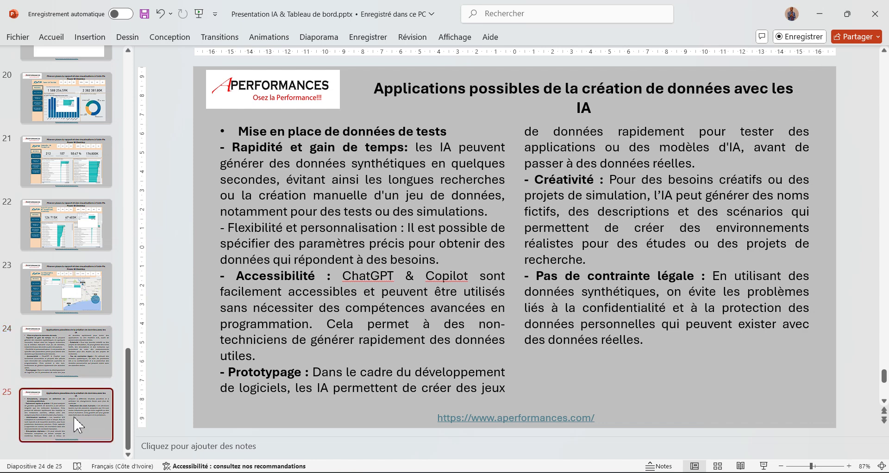